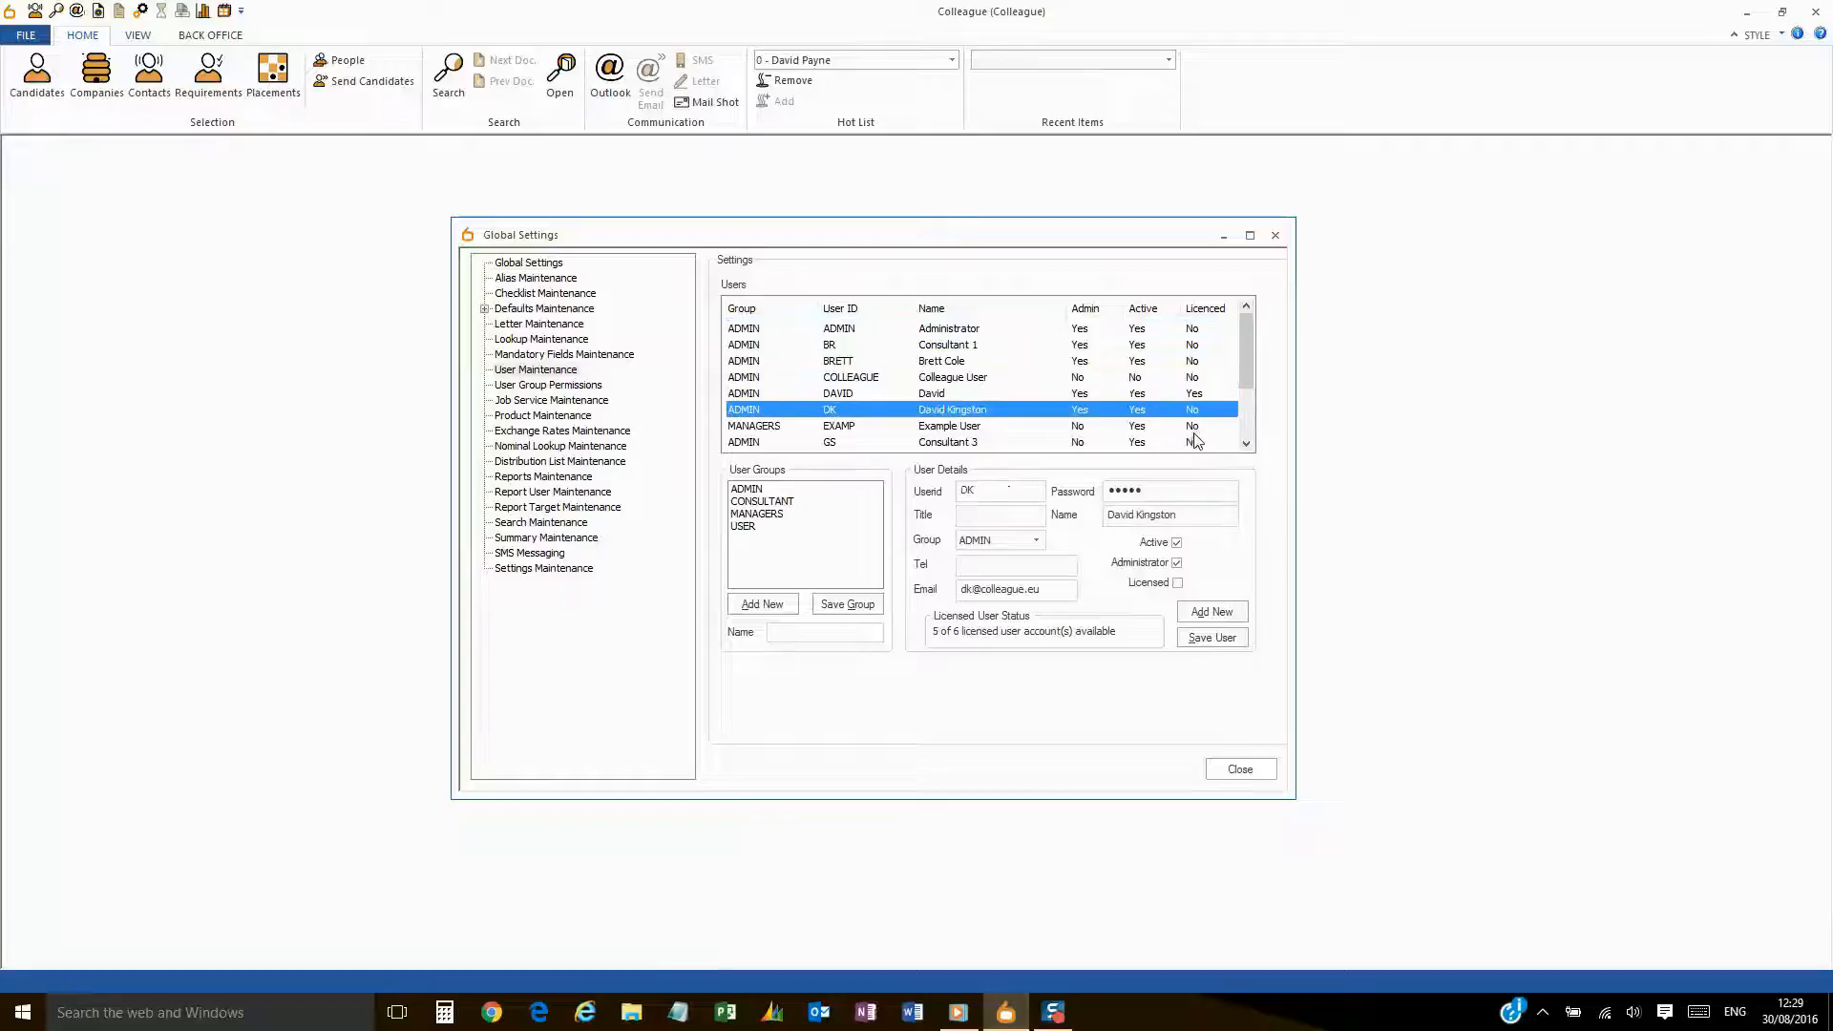
left_click(1097, 332)
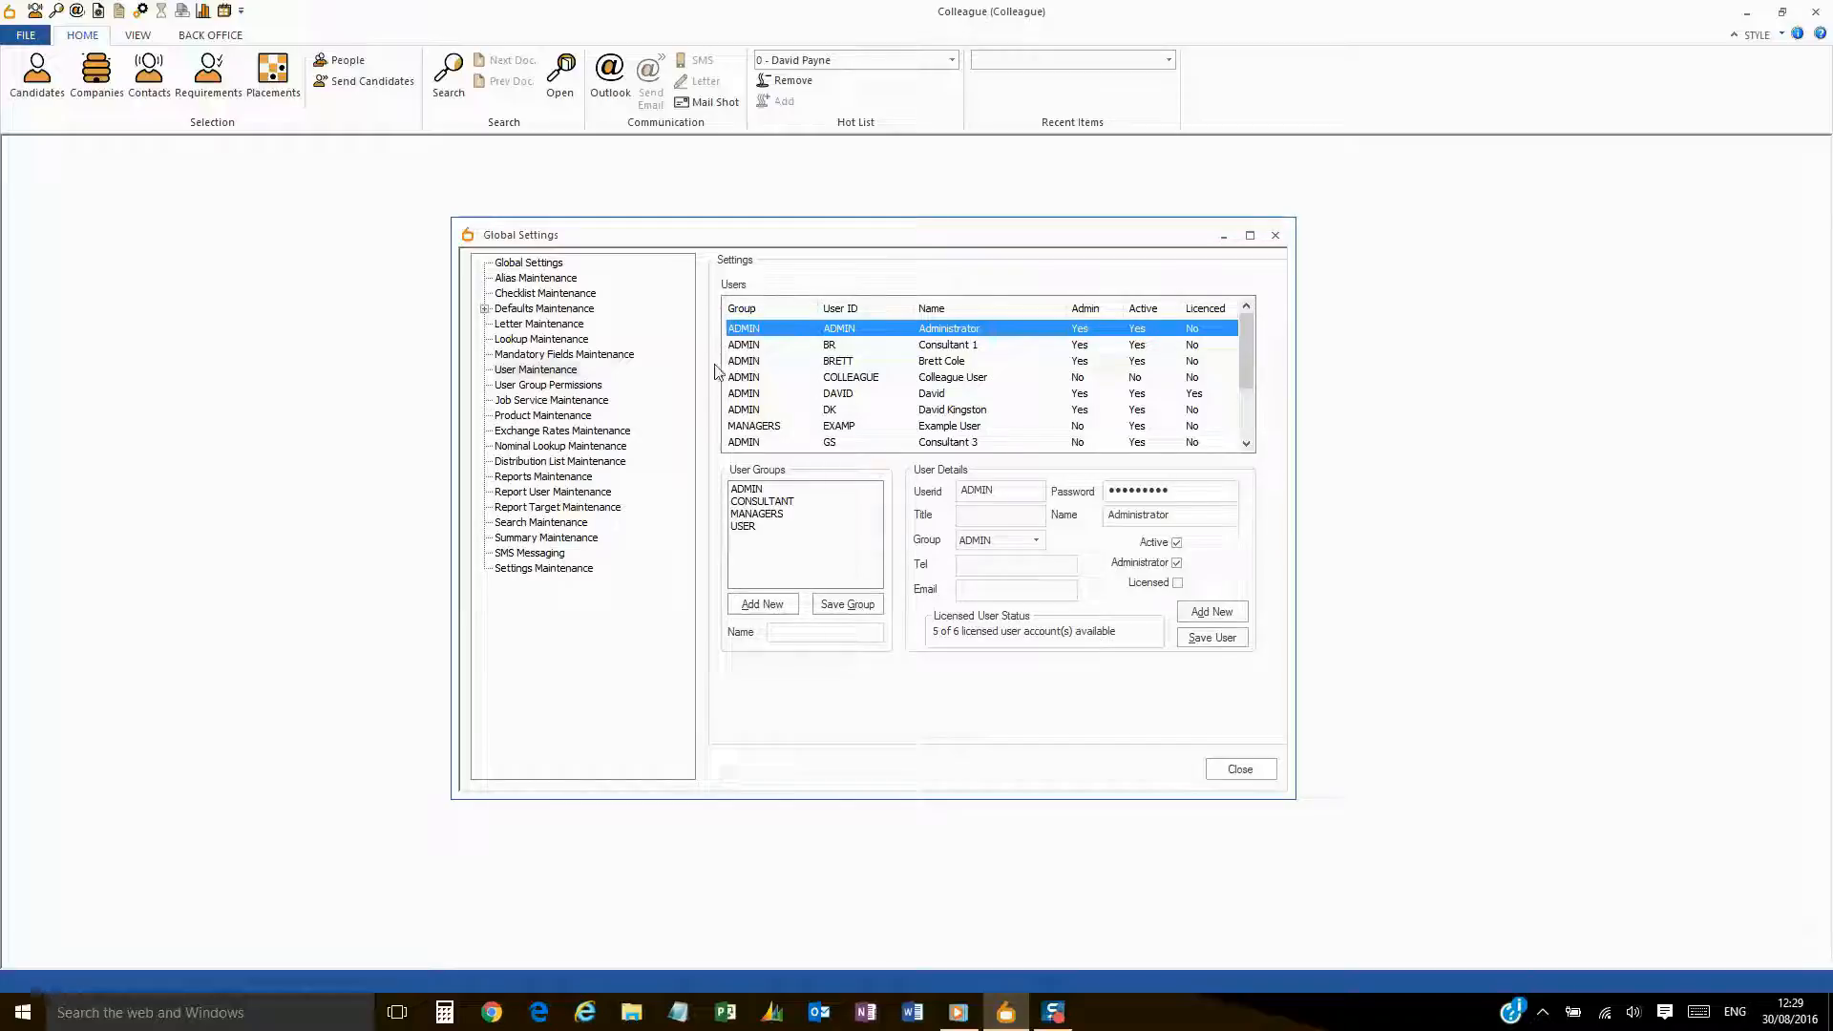
left_click(195, 89)
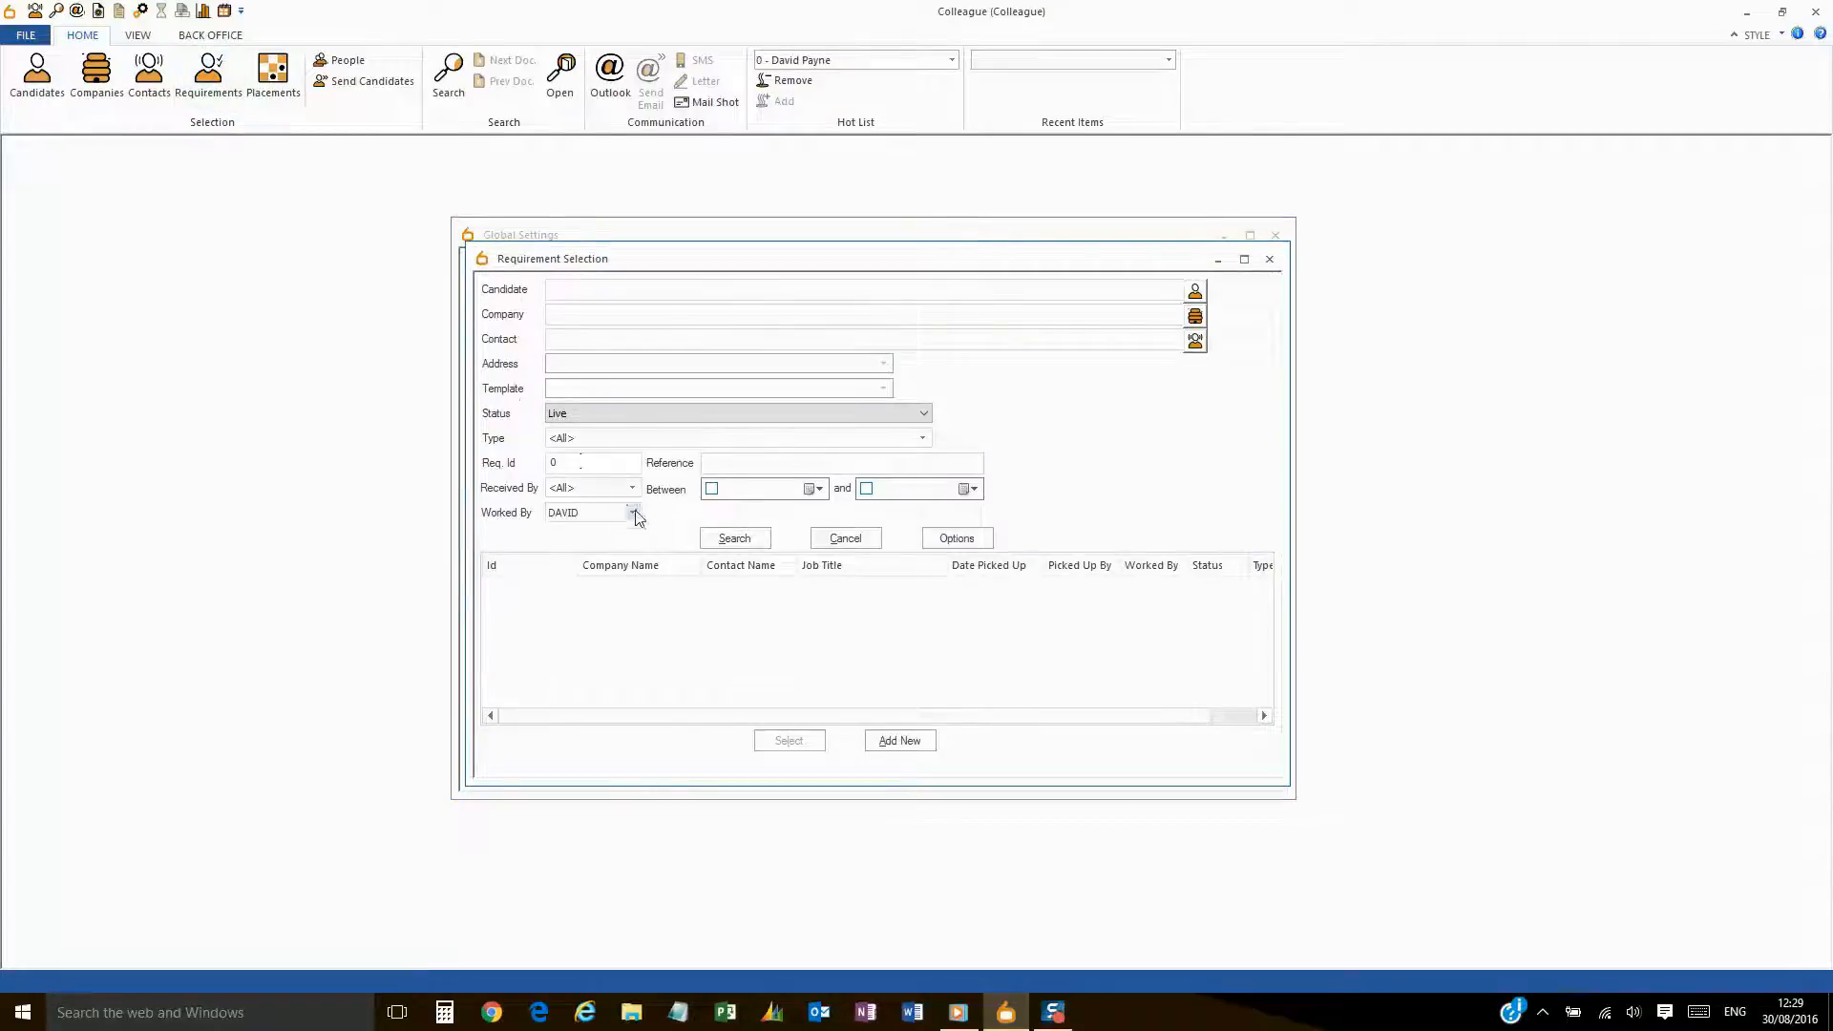
left_click(634, 514)
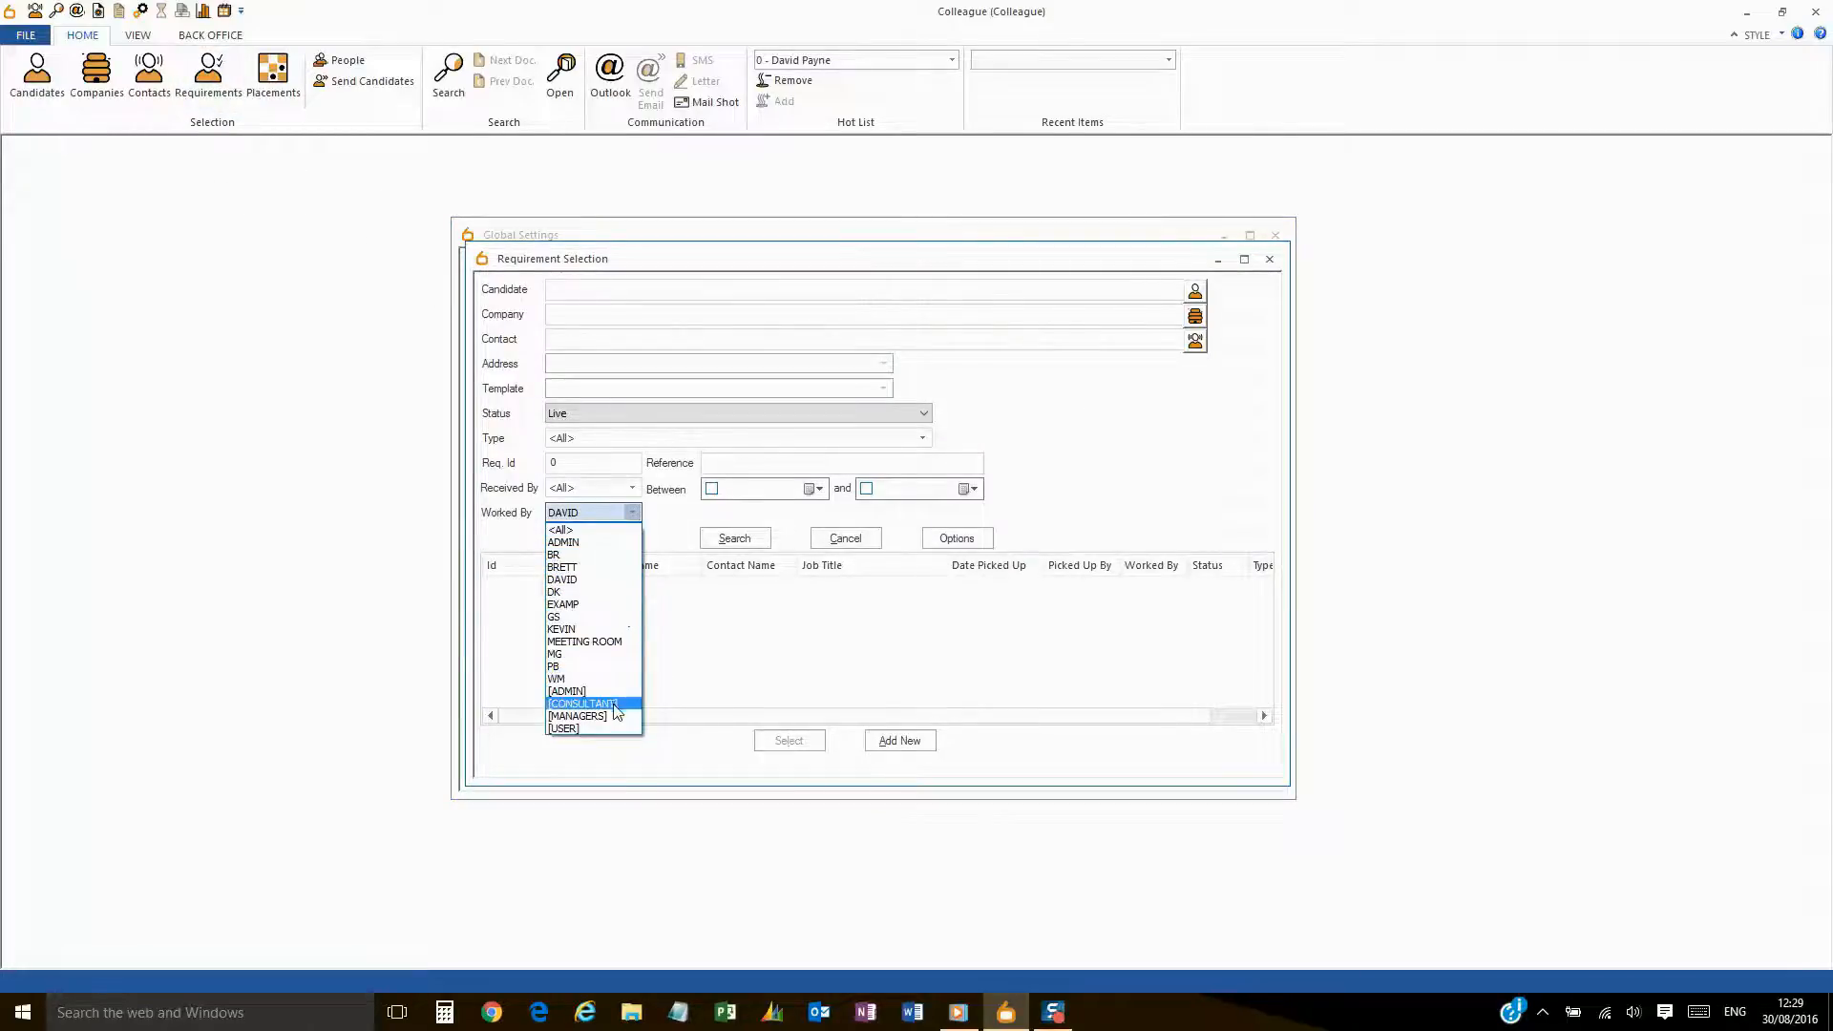
left_click(617, 516)
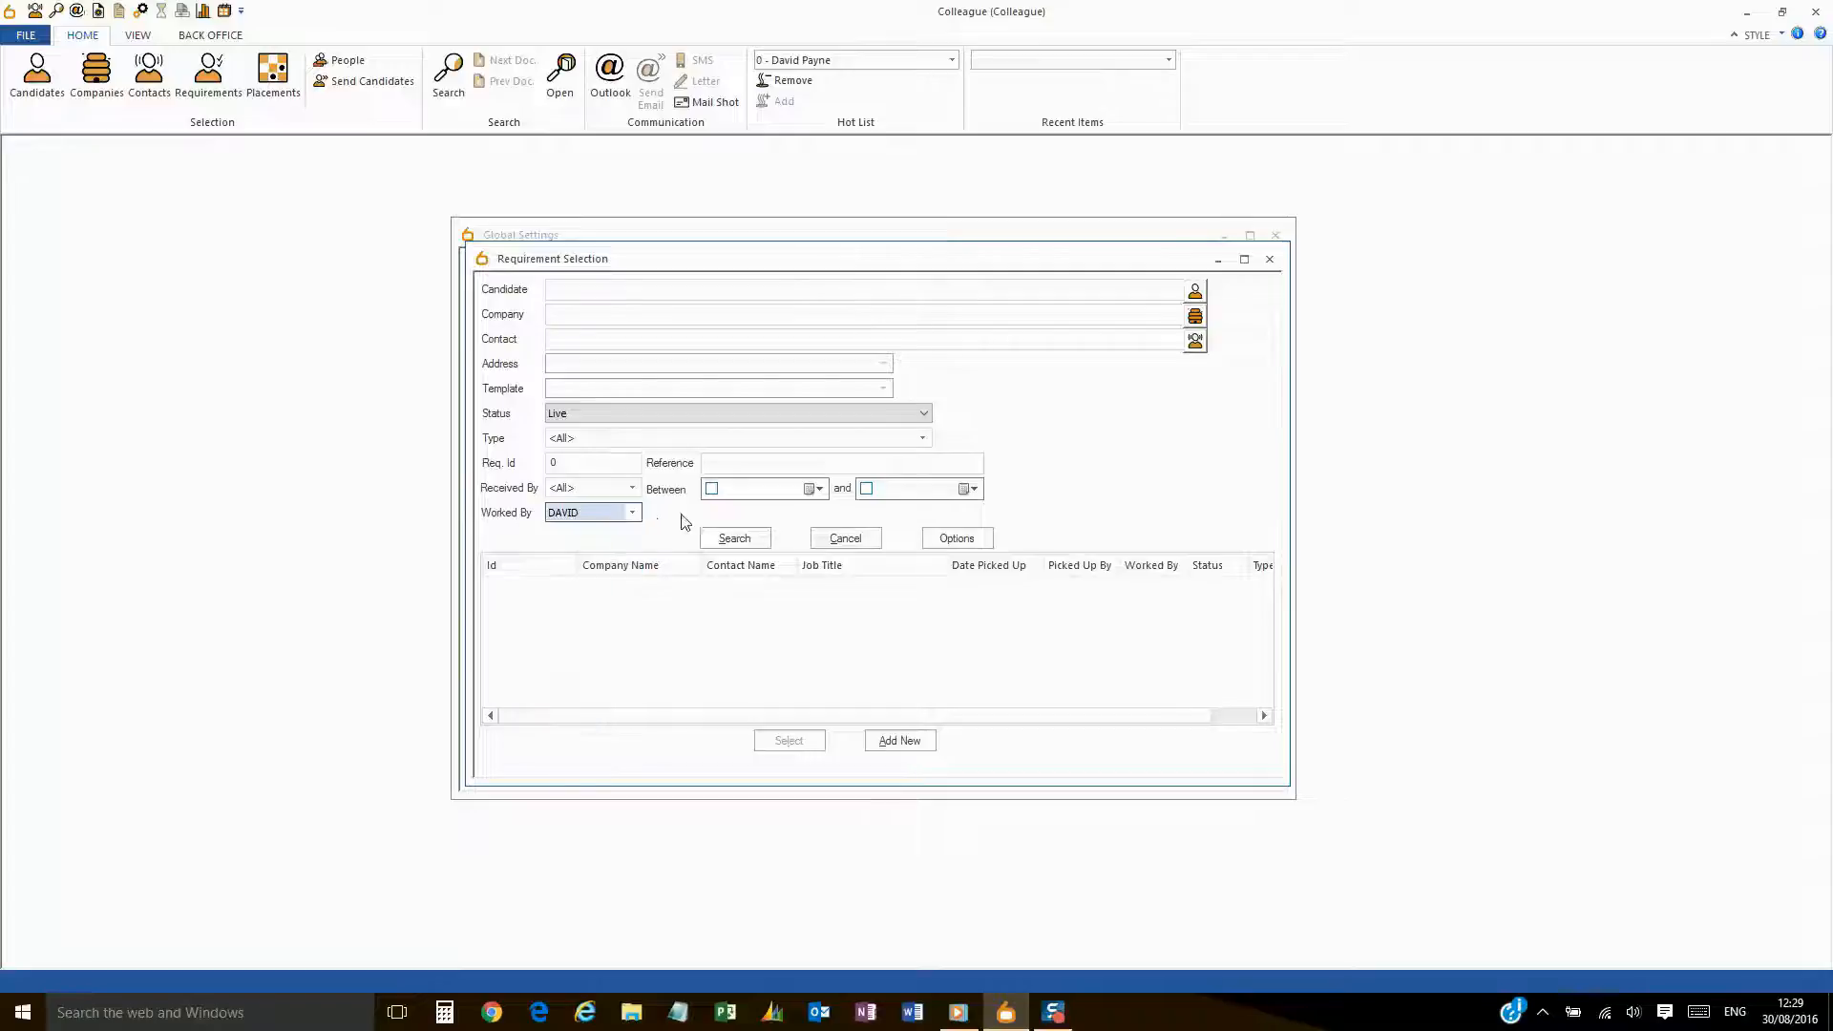
left_click(822, 539)
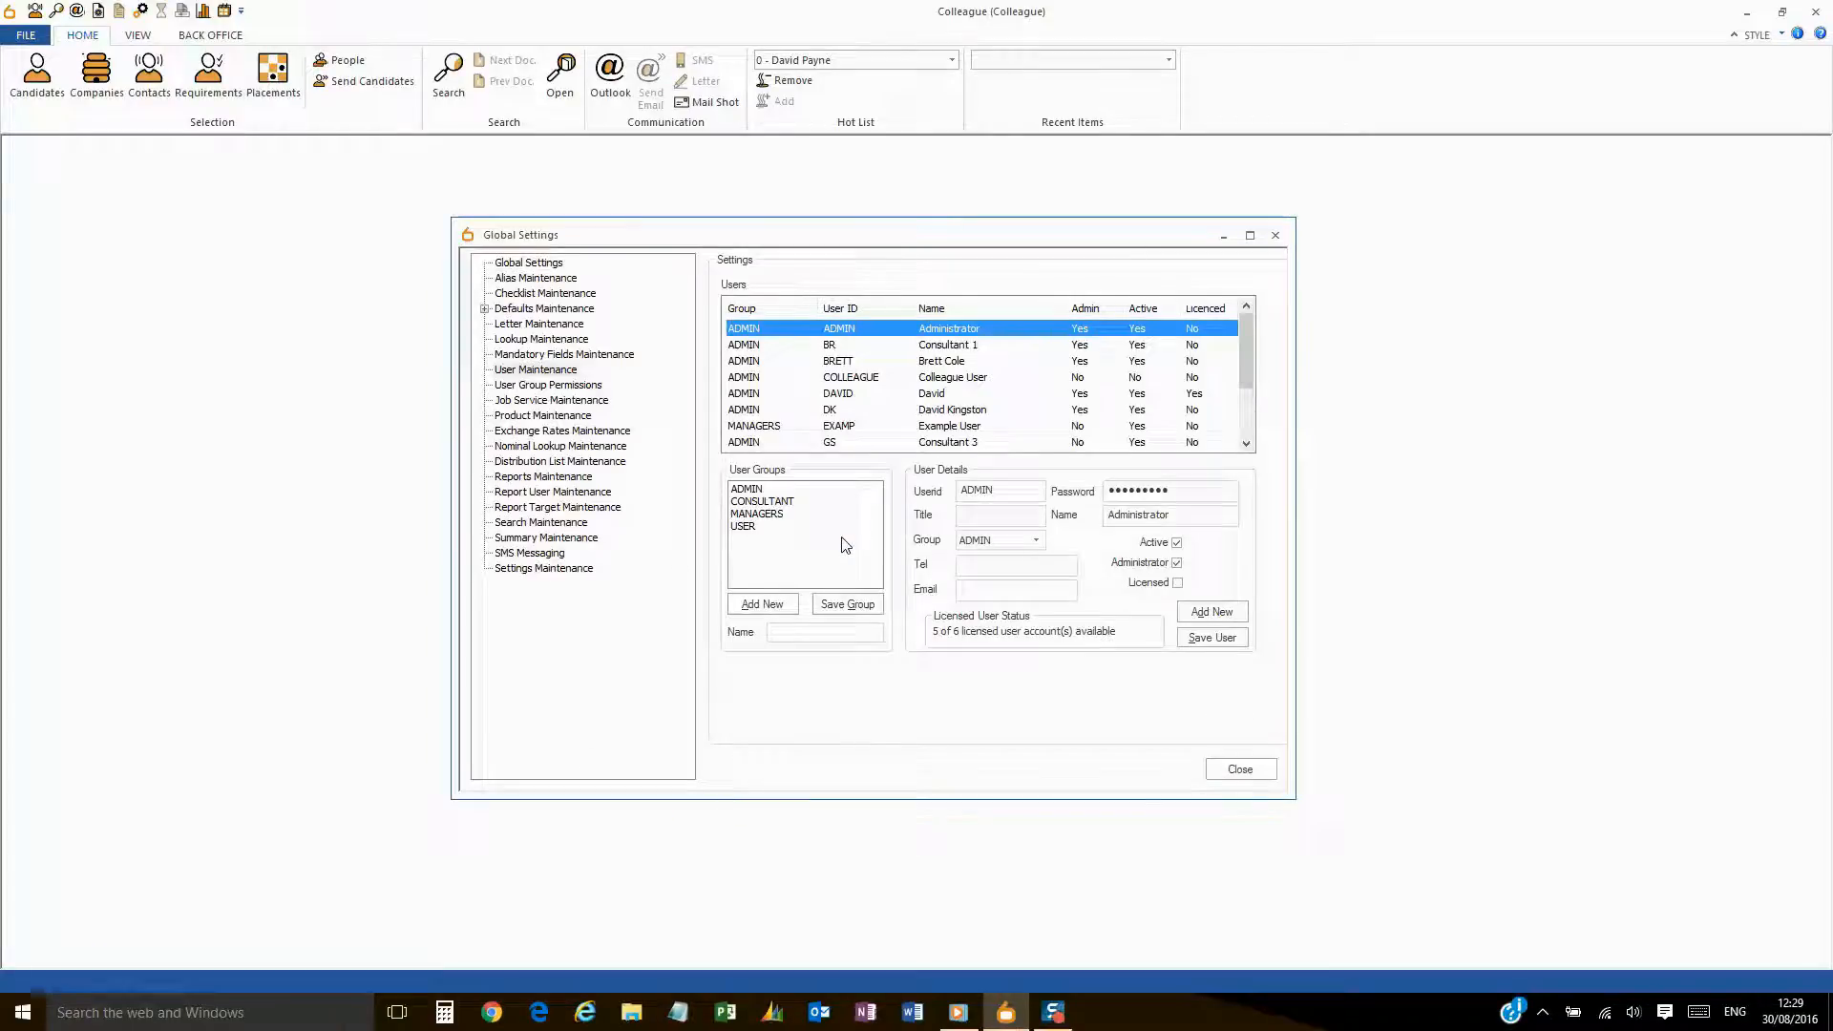
- Review an existing user's account and the CONSULTANT, MANAGERS and USER groups
left_click(1209, 397)
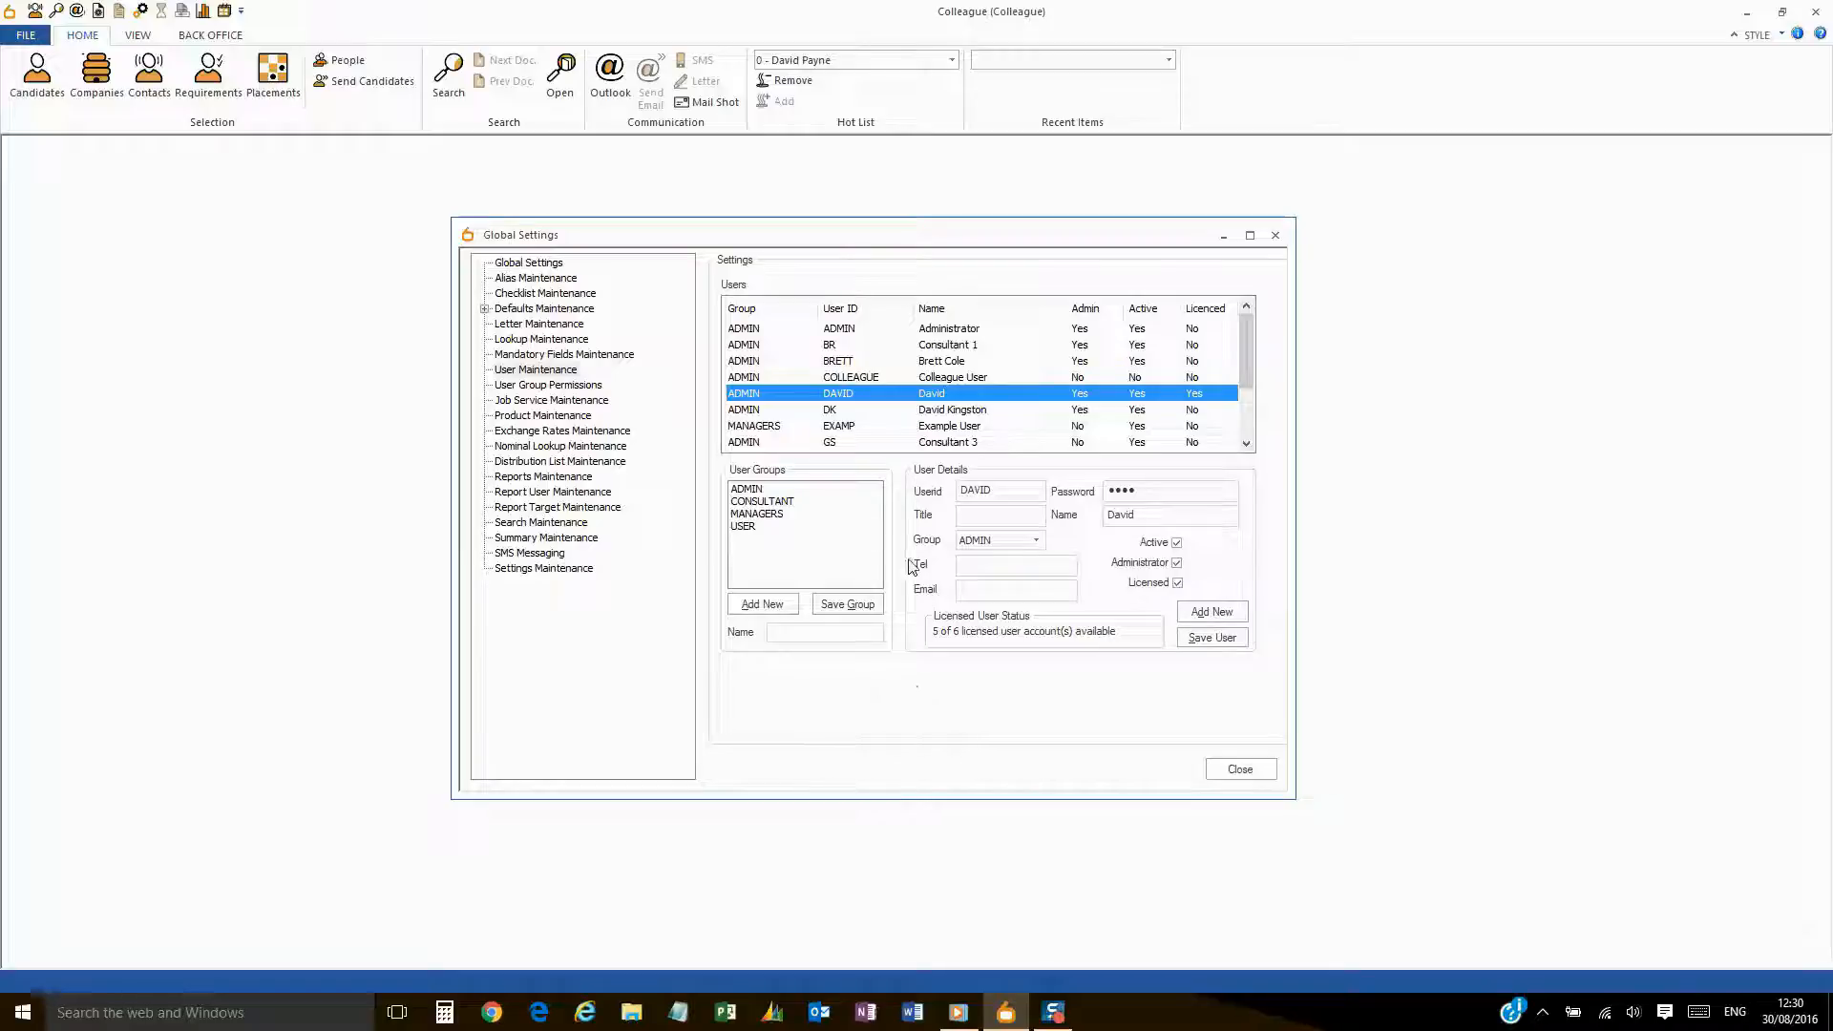
left_click(816, 503)
left_click(813, 515)
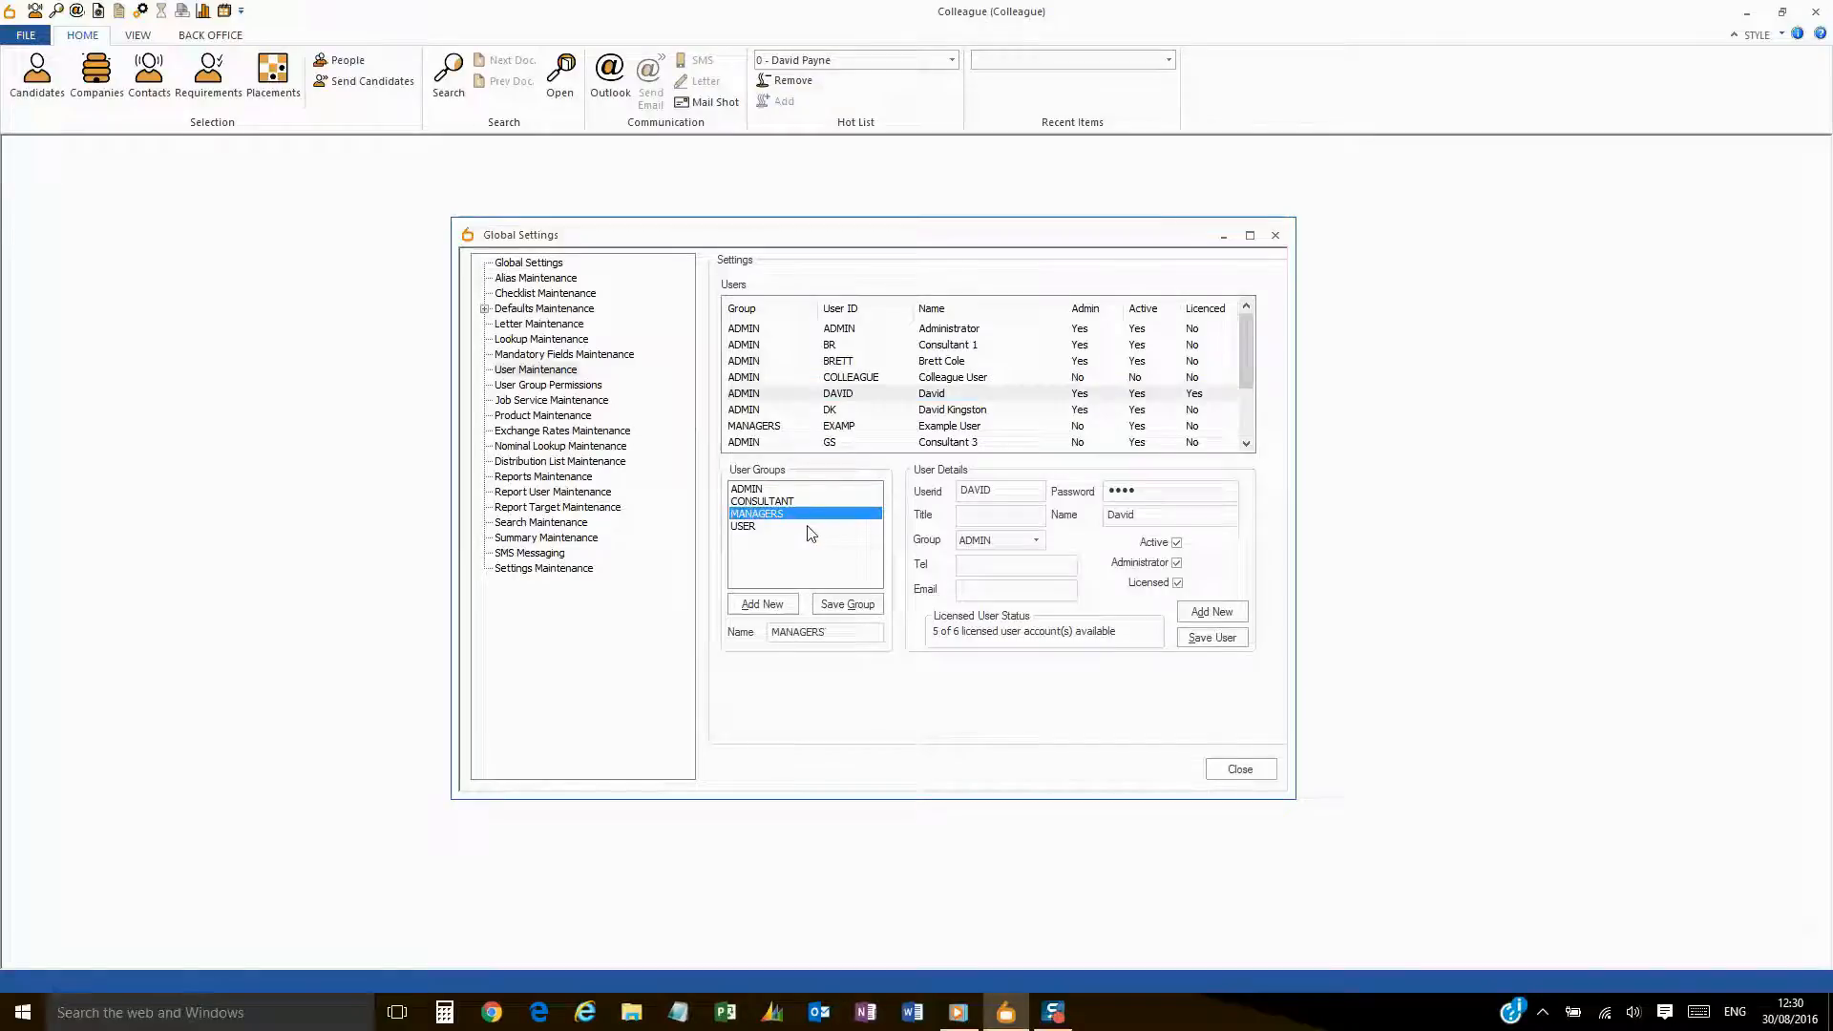
left_click(813, 527)
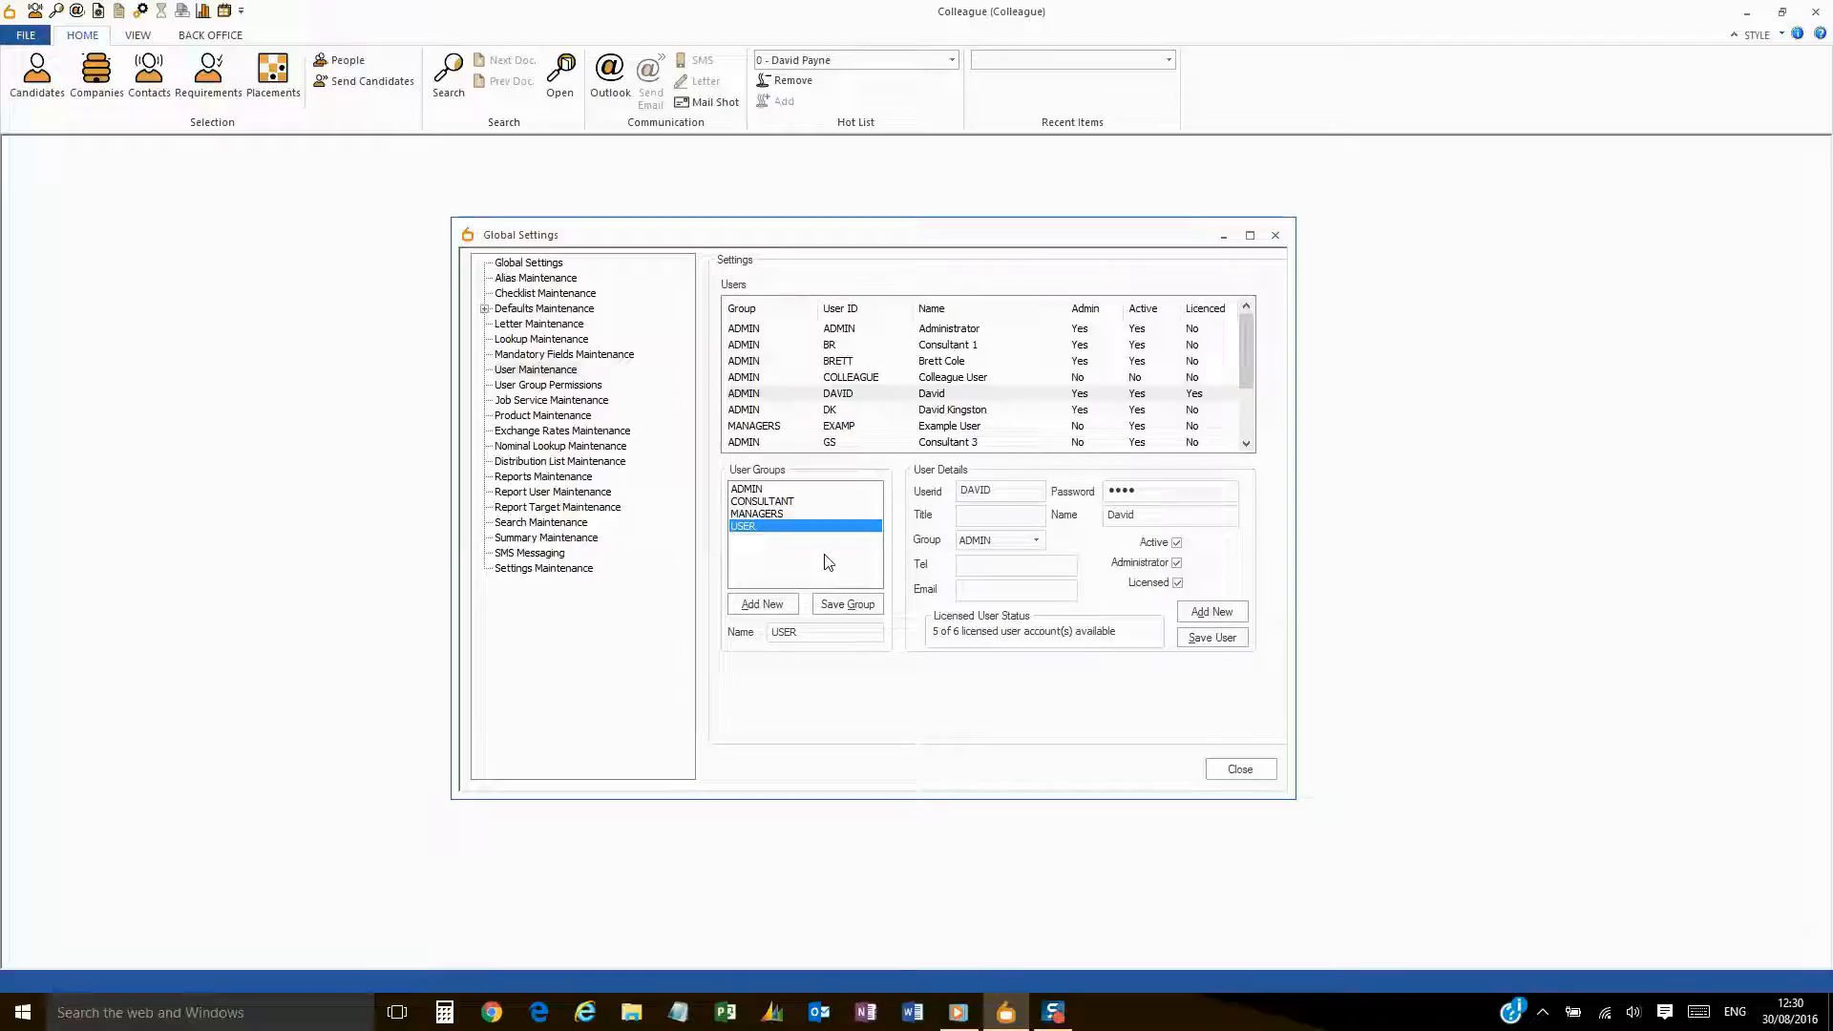
- Recheck the CONSULTANT, MANAGERS and ADMIN groups, then start a new user group entry
key("Up")
key("Up")
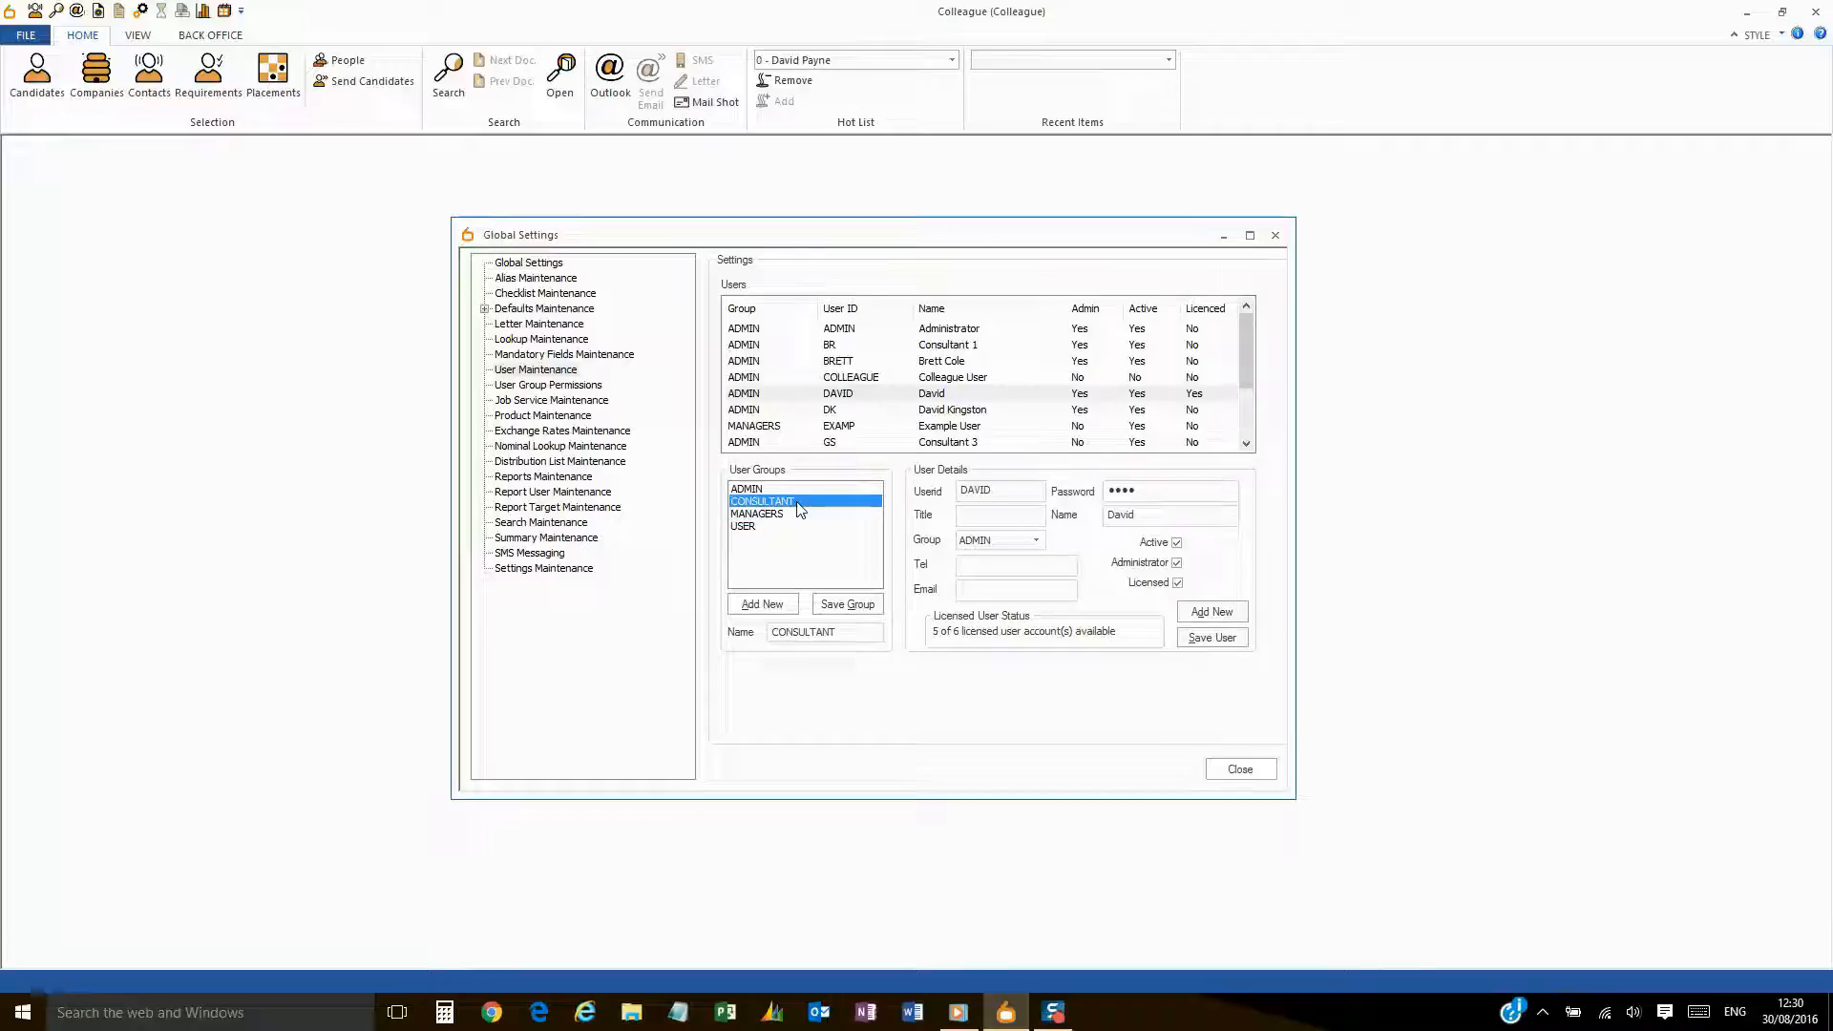
left_click(801, 515)
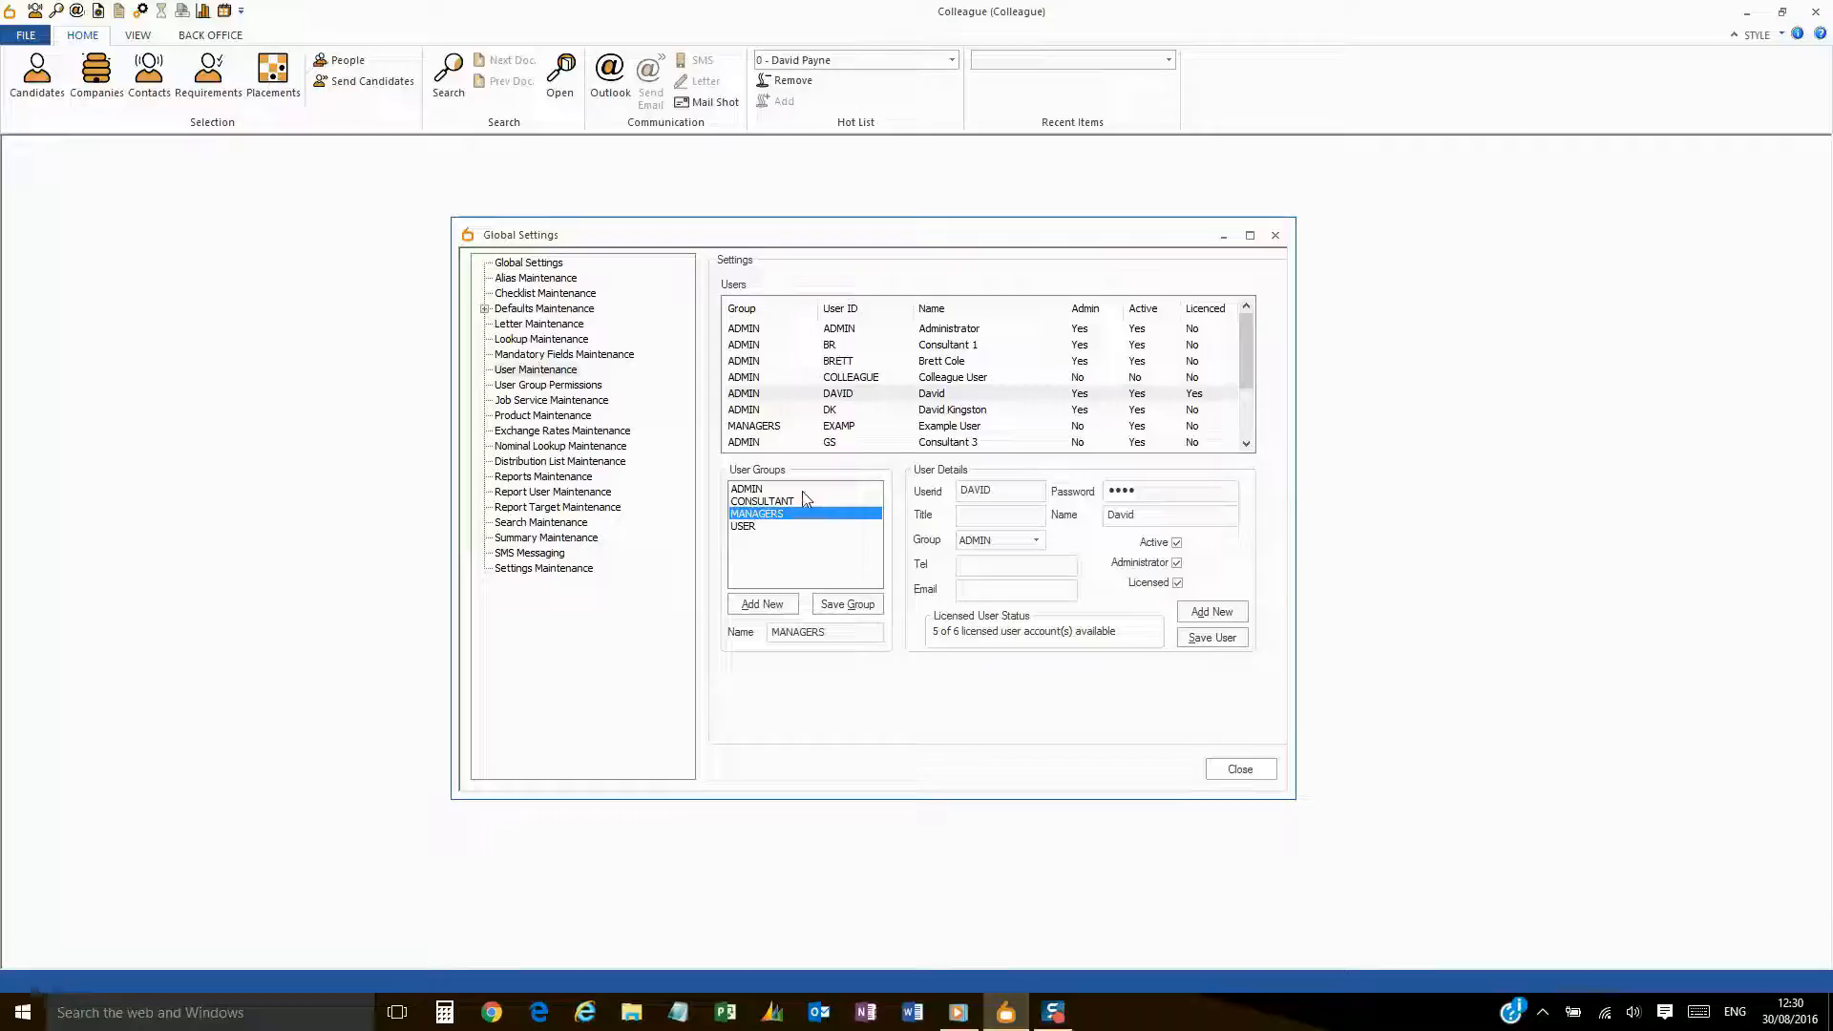
left_click(802, 490)
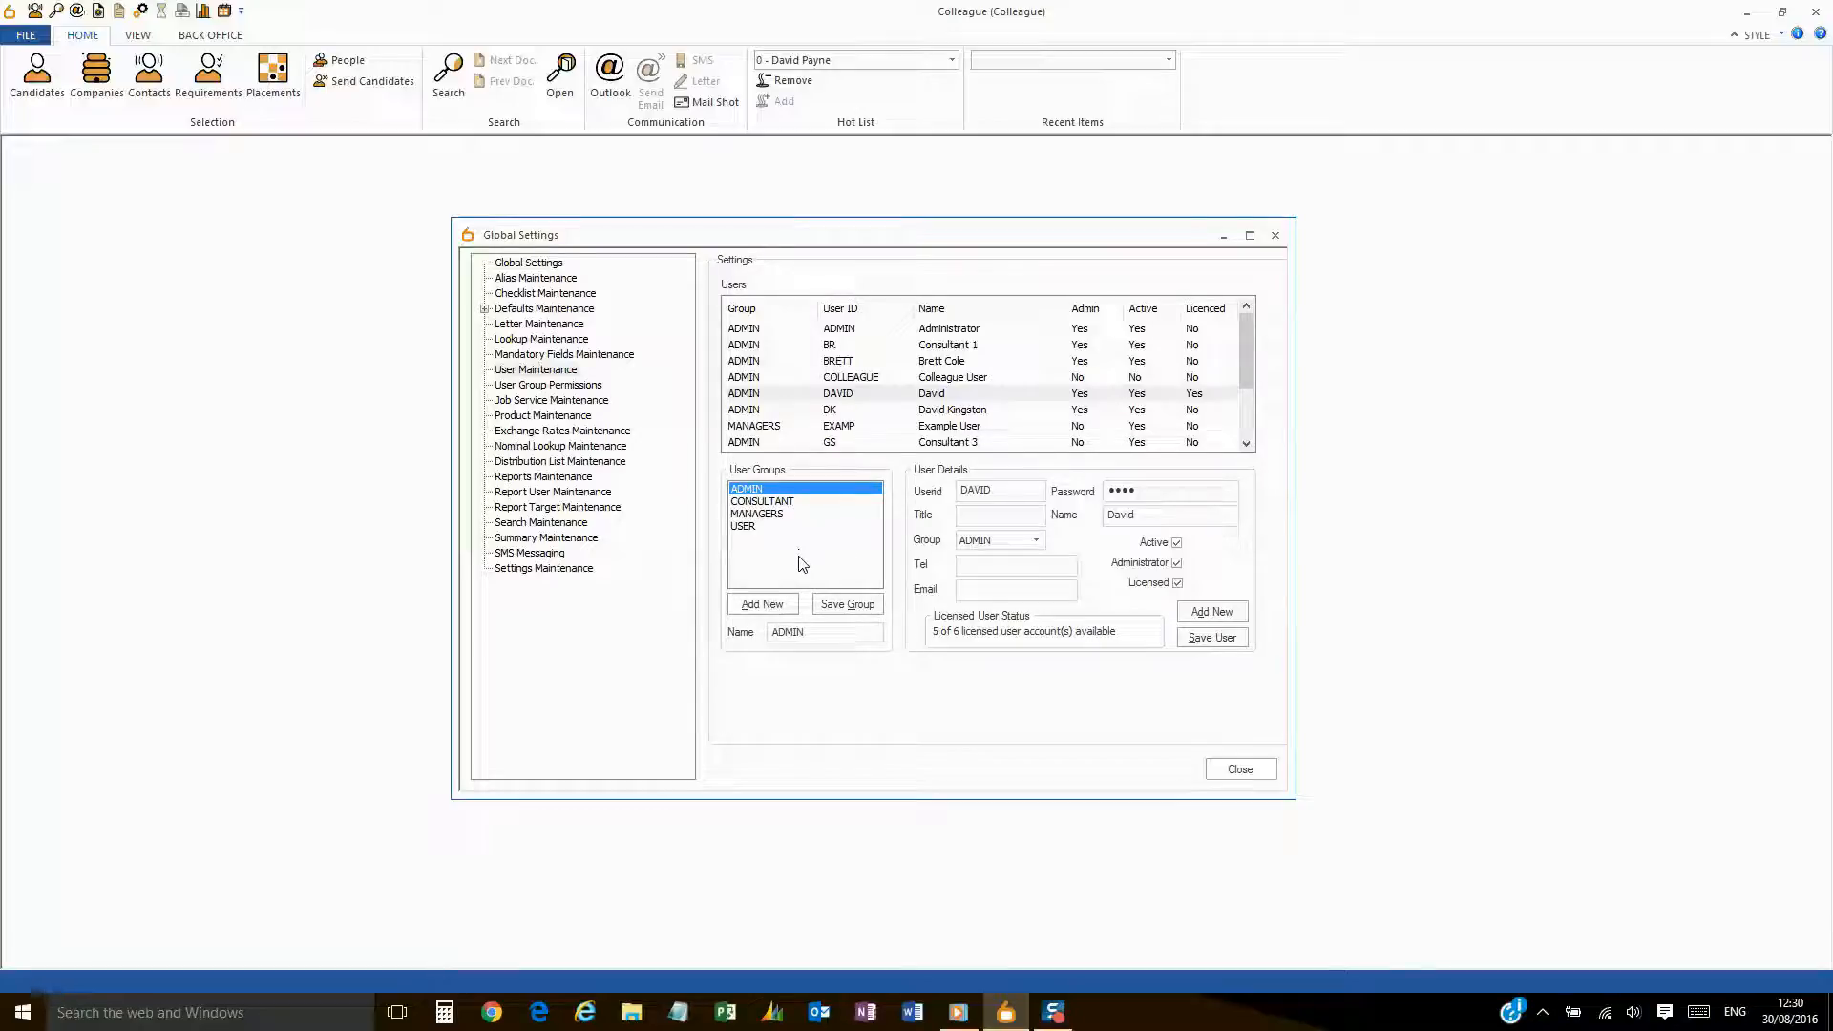
left_click(739, 609)
- Open the user group permissions, keep ADMIN selected and start a new security permission
left_click(593, 386)
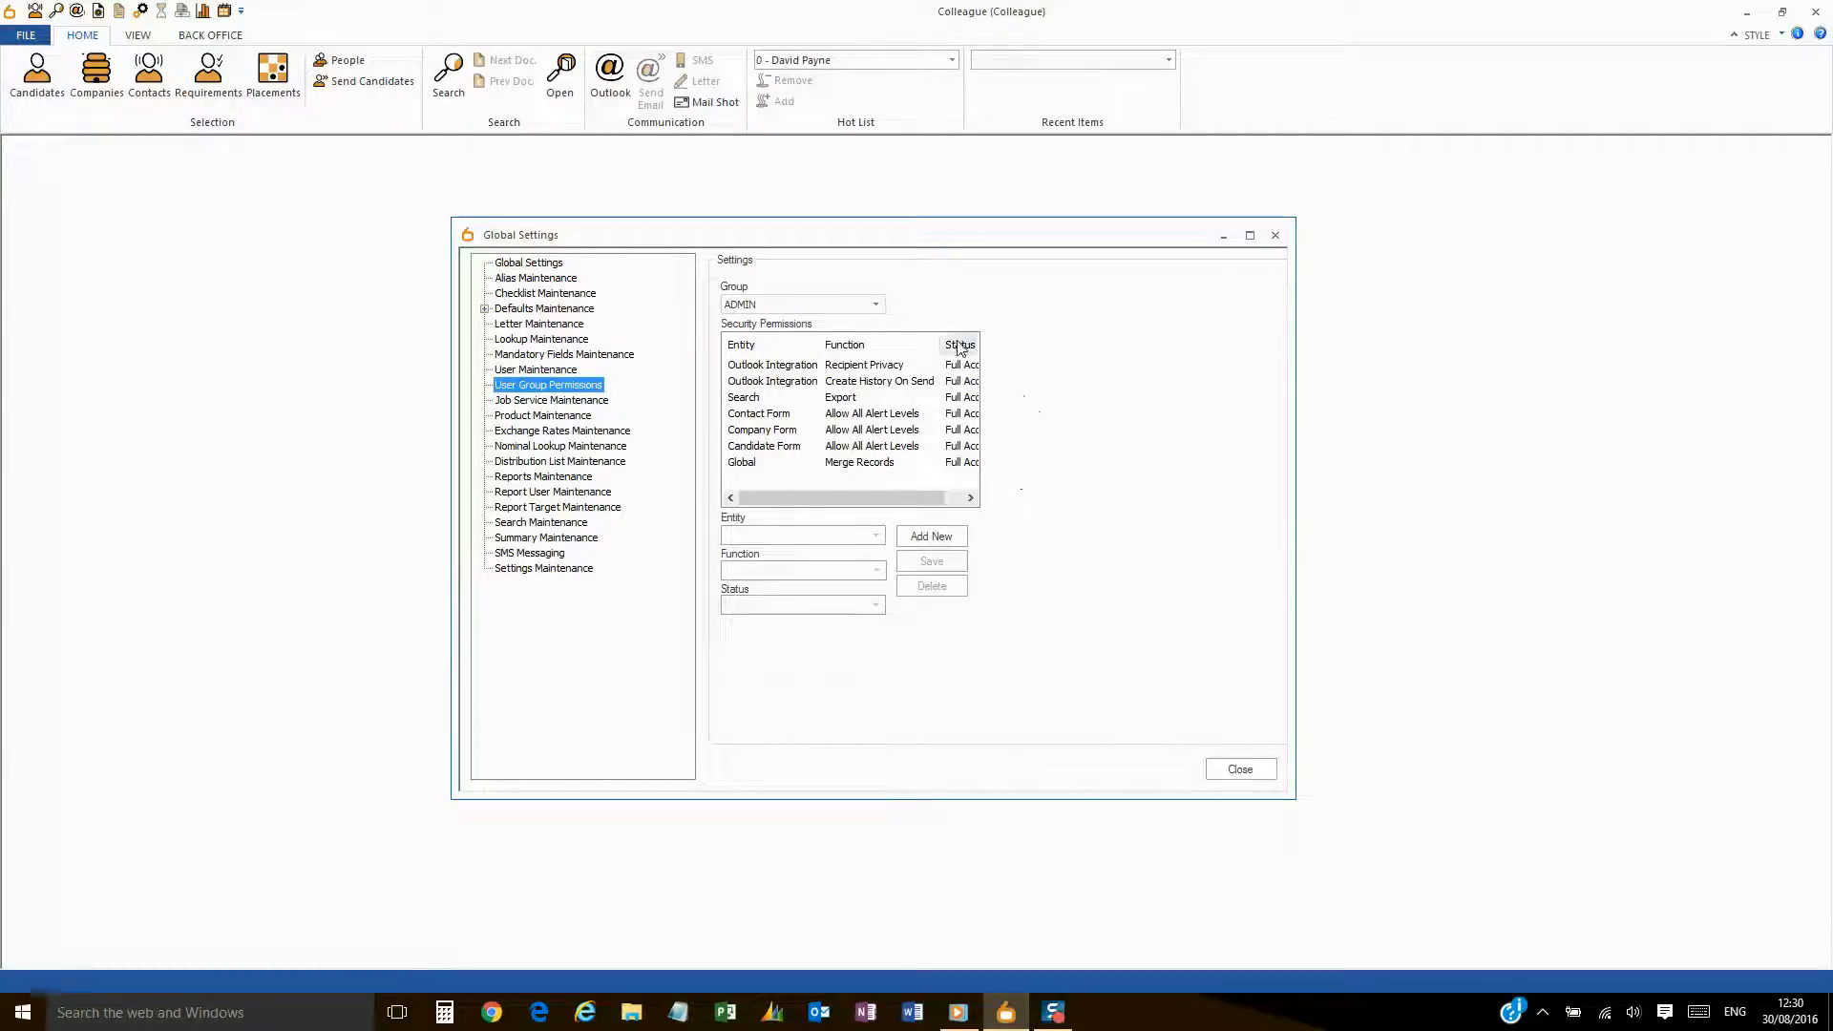
left_click(876, 306)
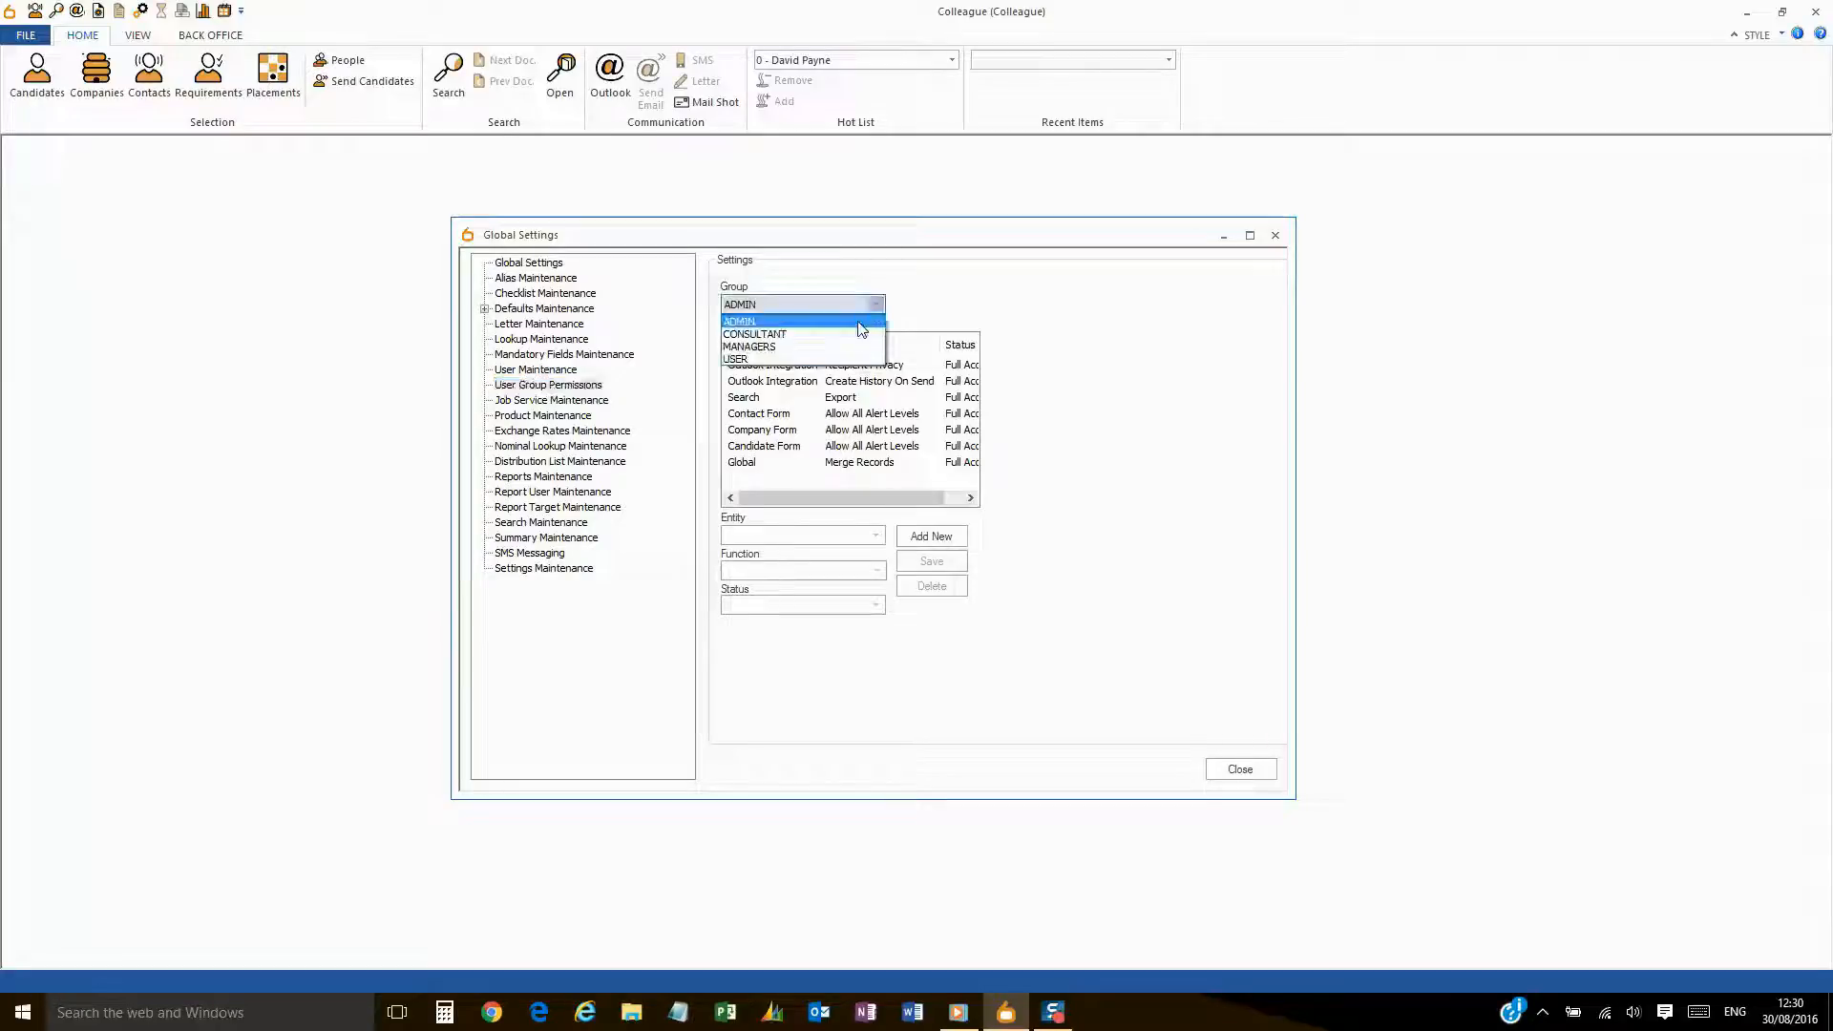
left_click(861, 323)
left_click(930, 537)
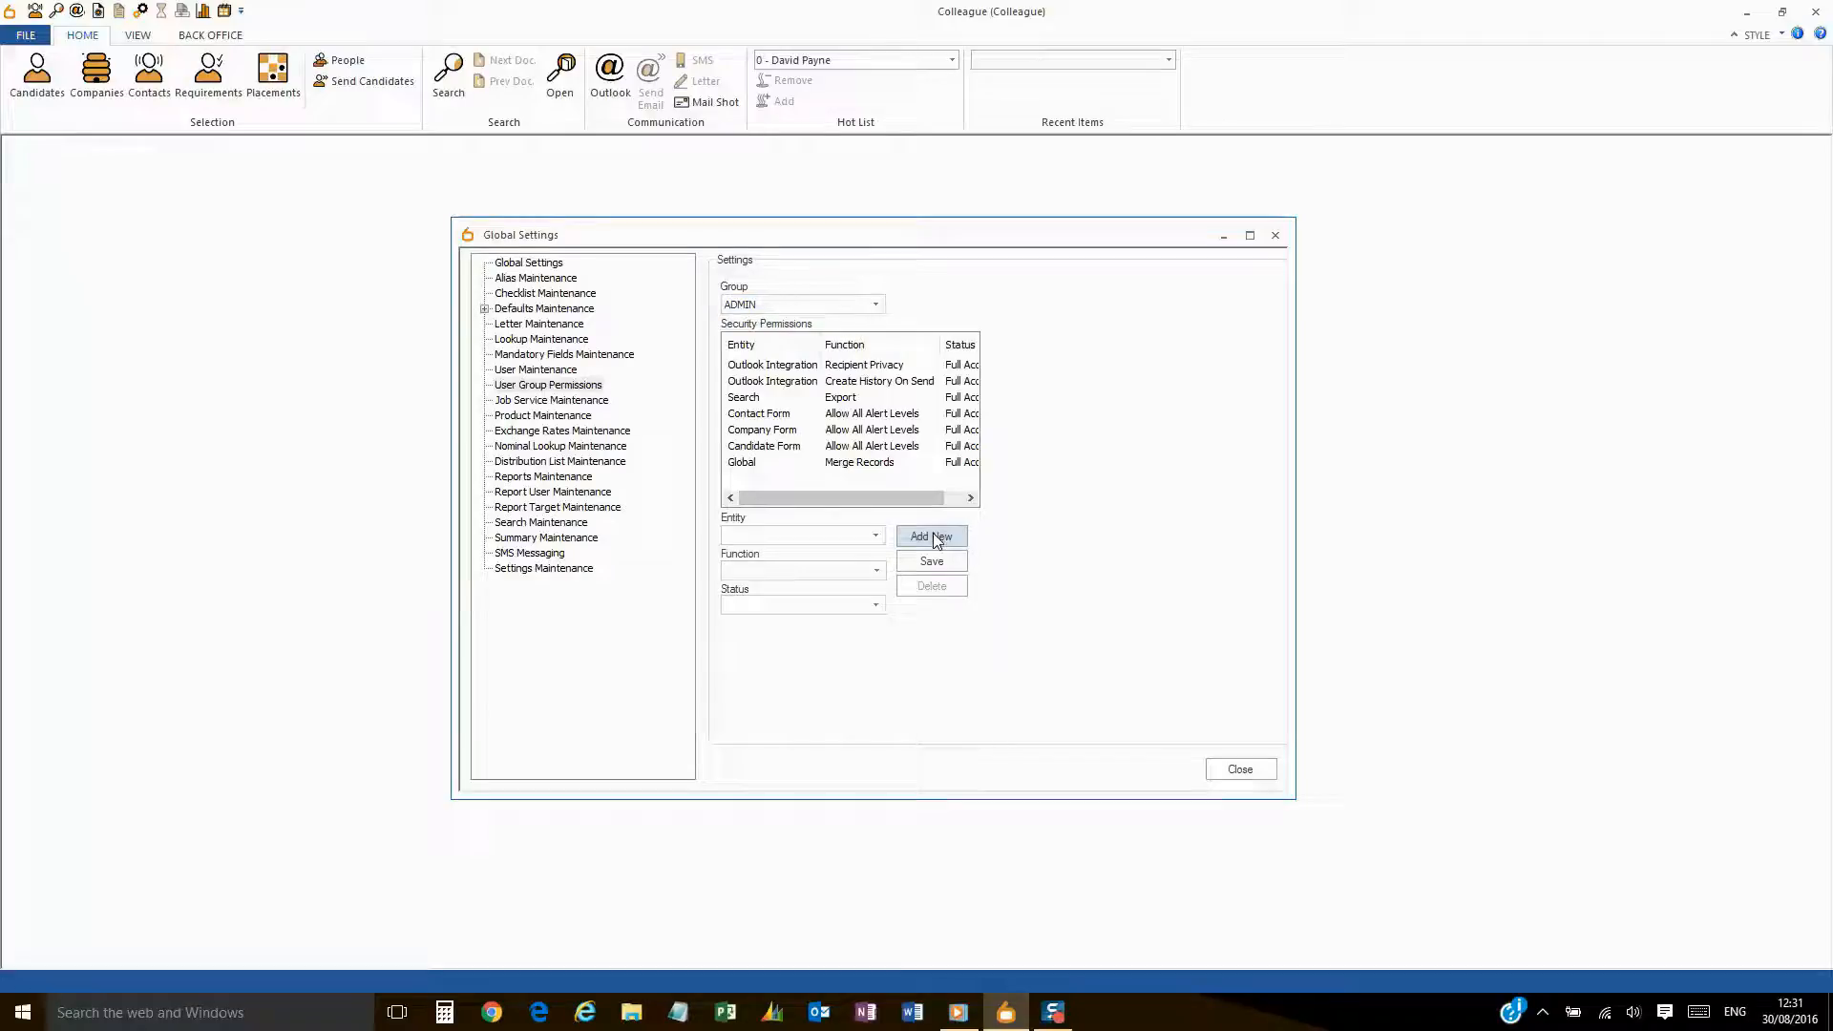
- Set the permission to entity Candidate Form, function History Delete, status Full Access
left_click(876, 536)
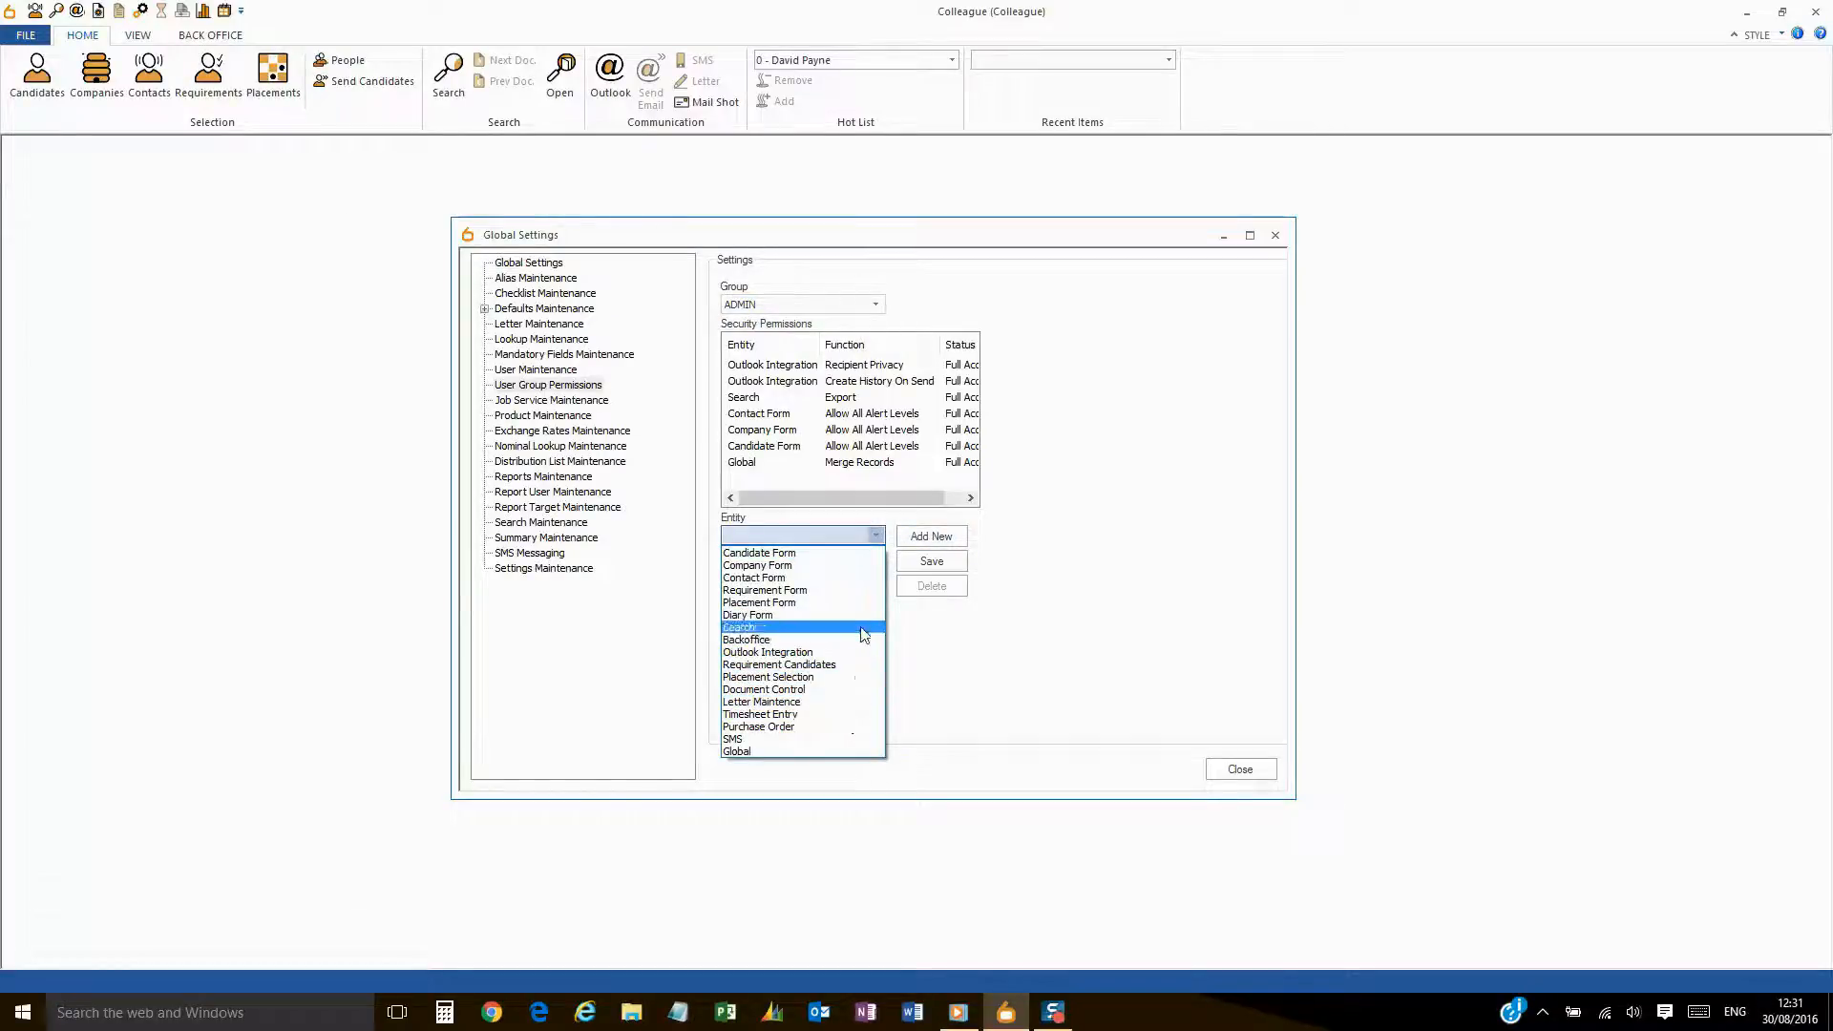
left_click(857, 554)
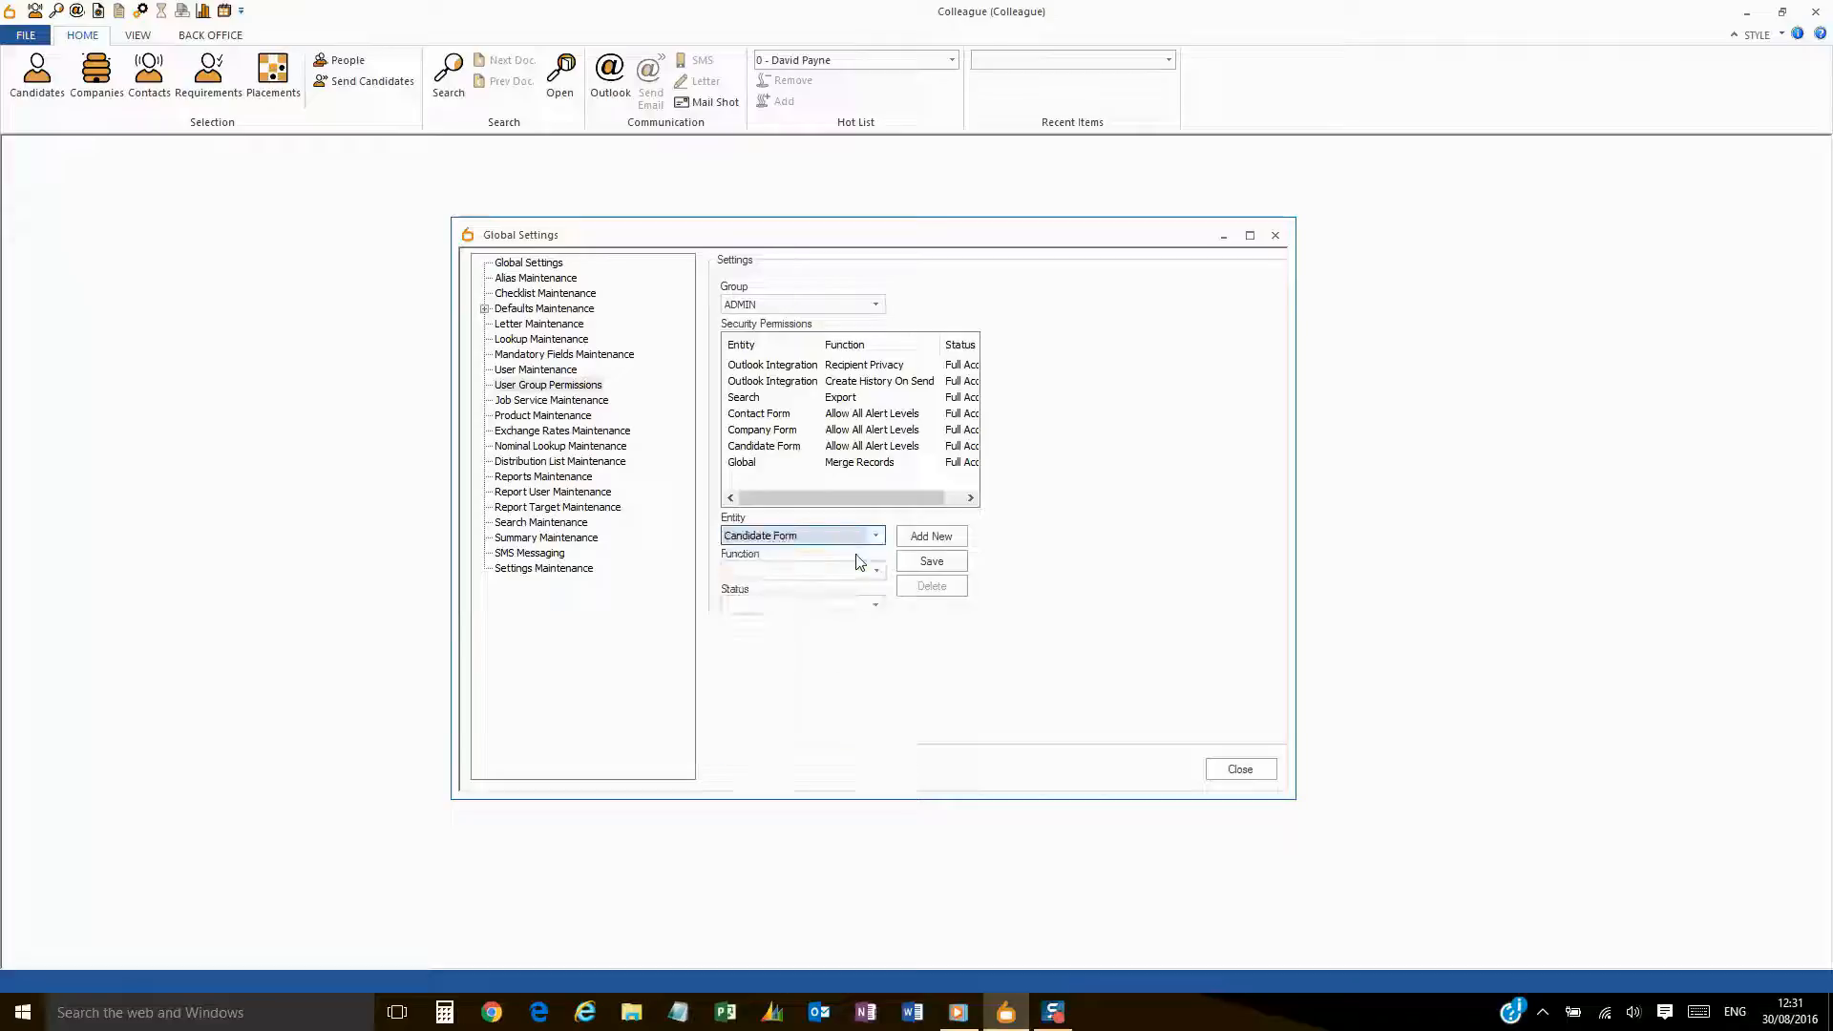
left_click(869, 571)
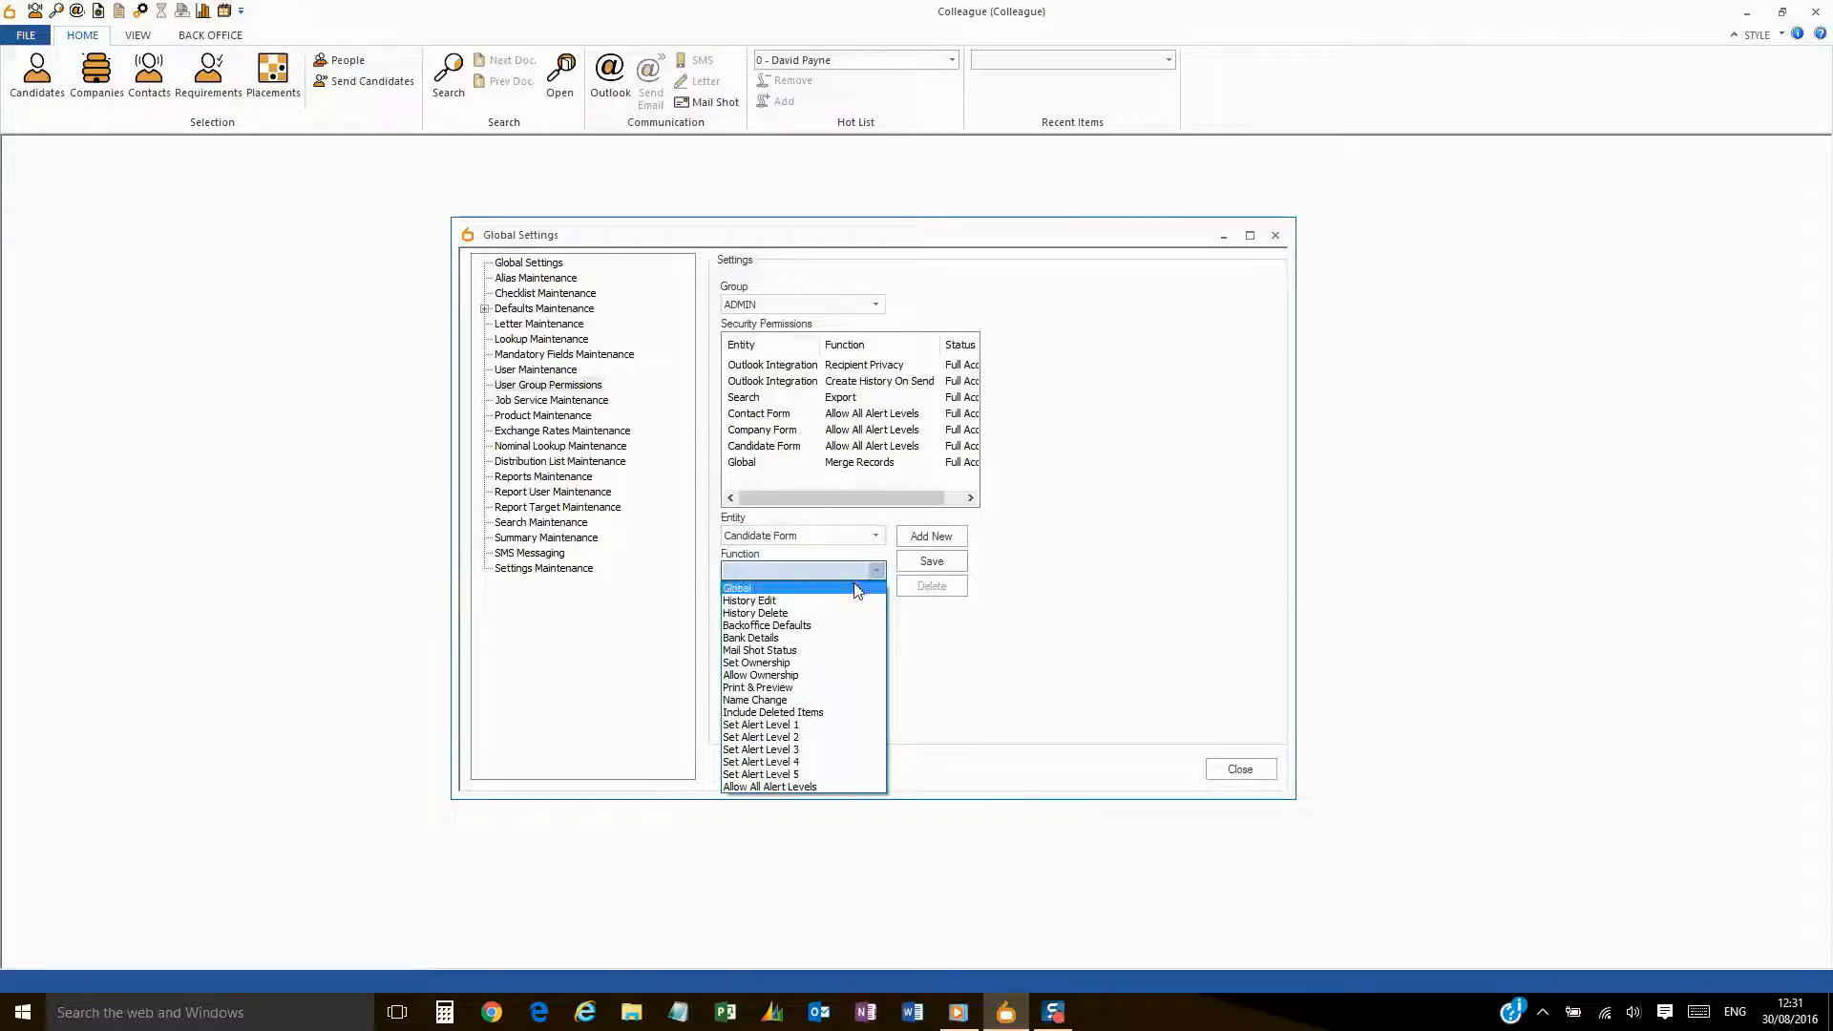
left_click(840, 614)
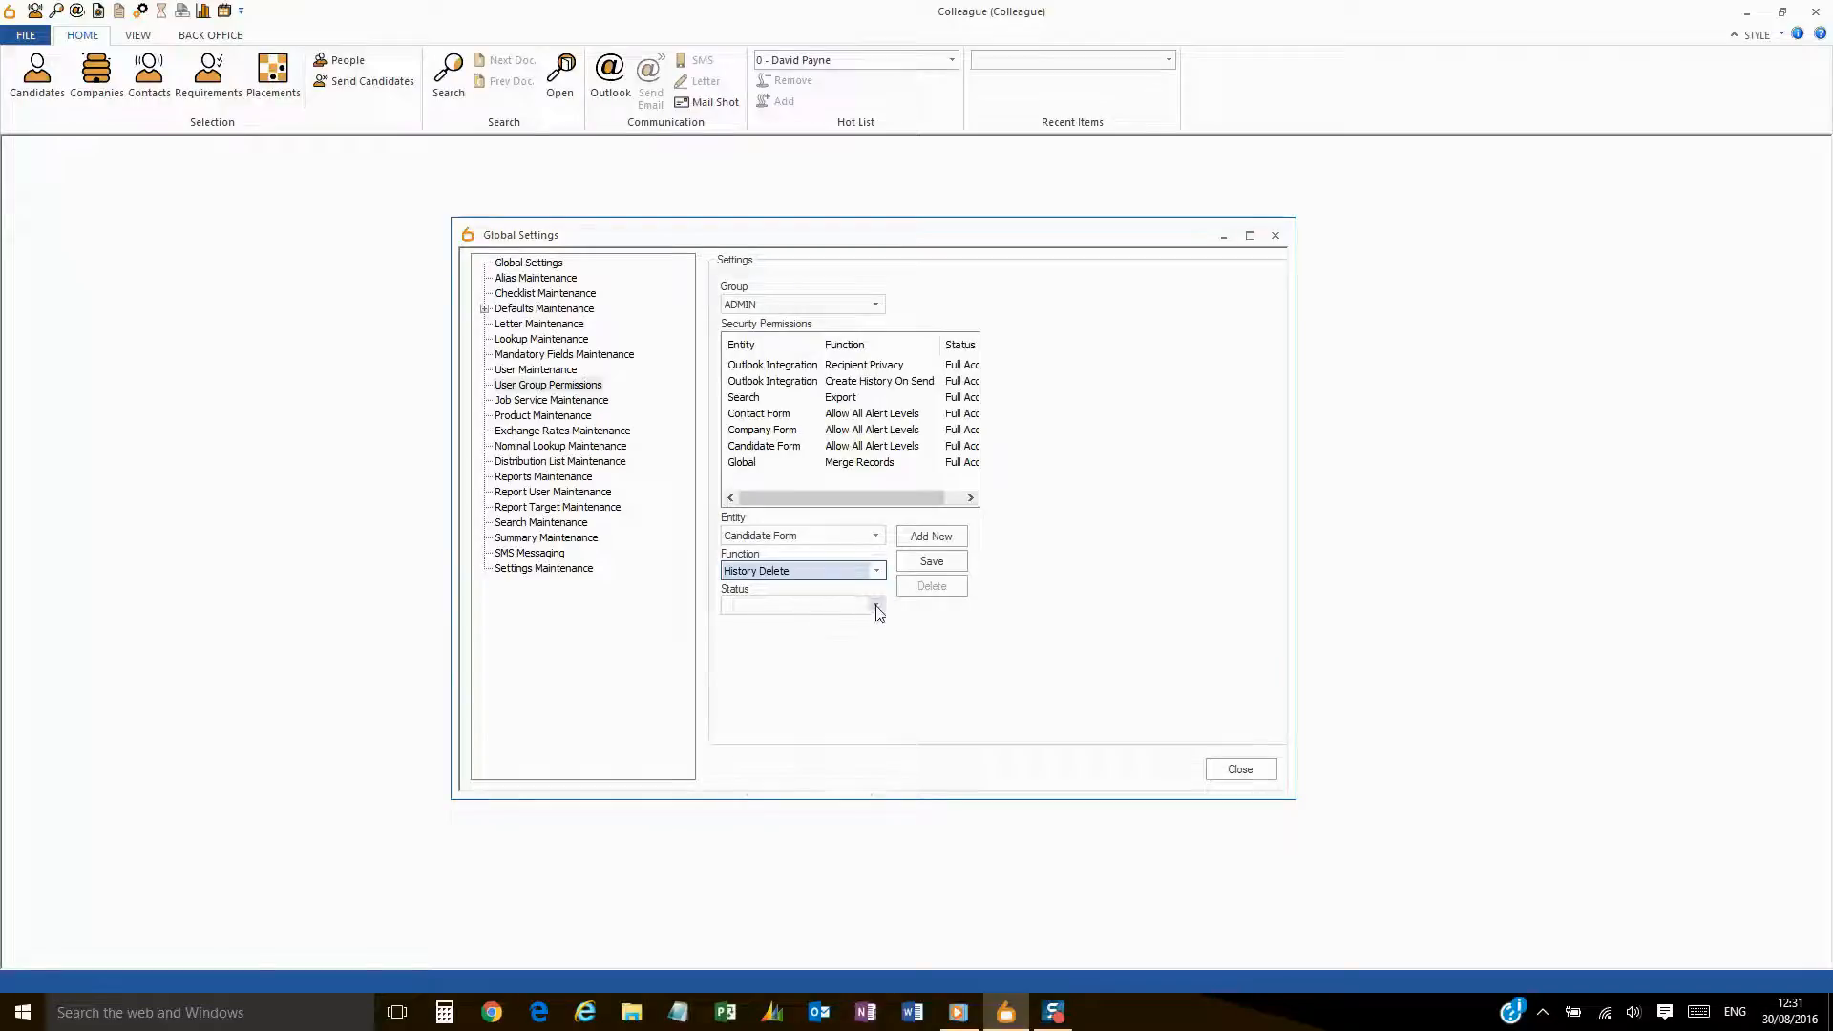
left_click(876, 606)
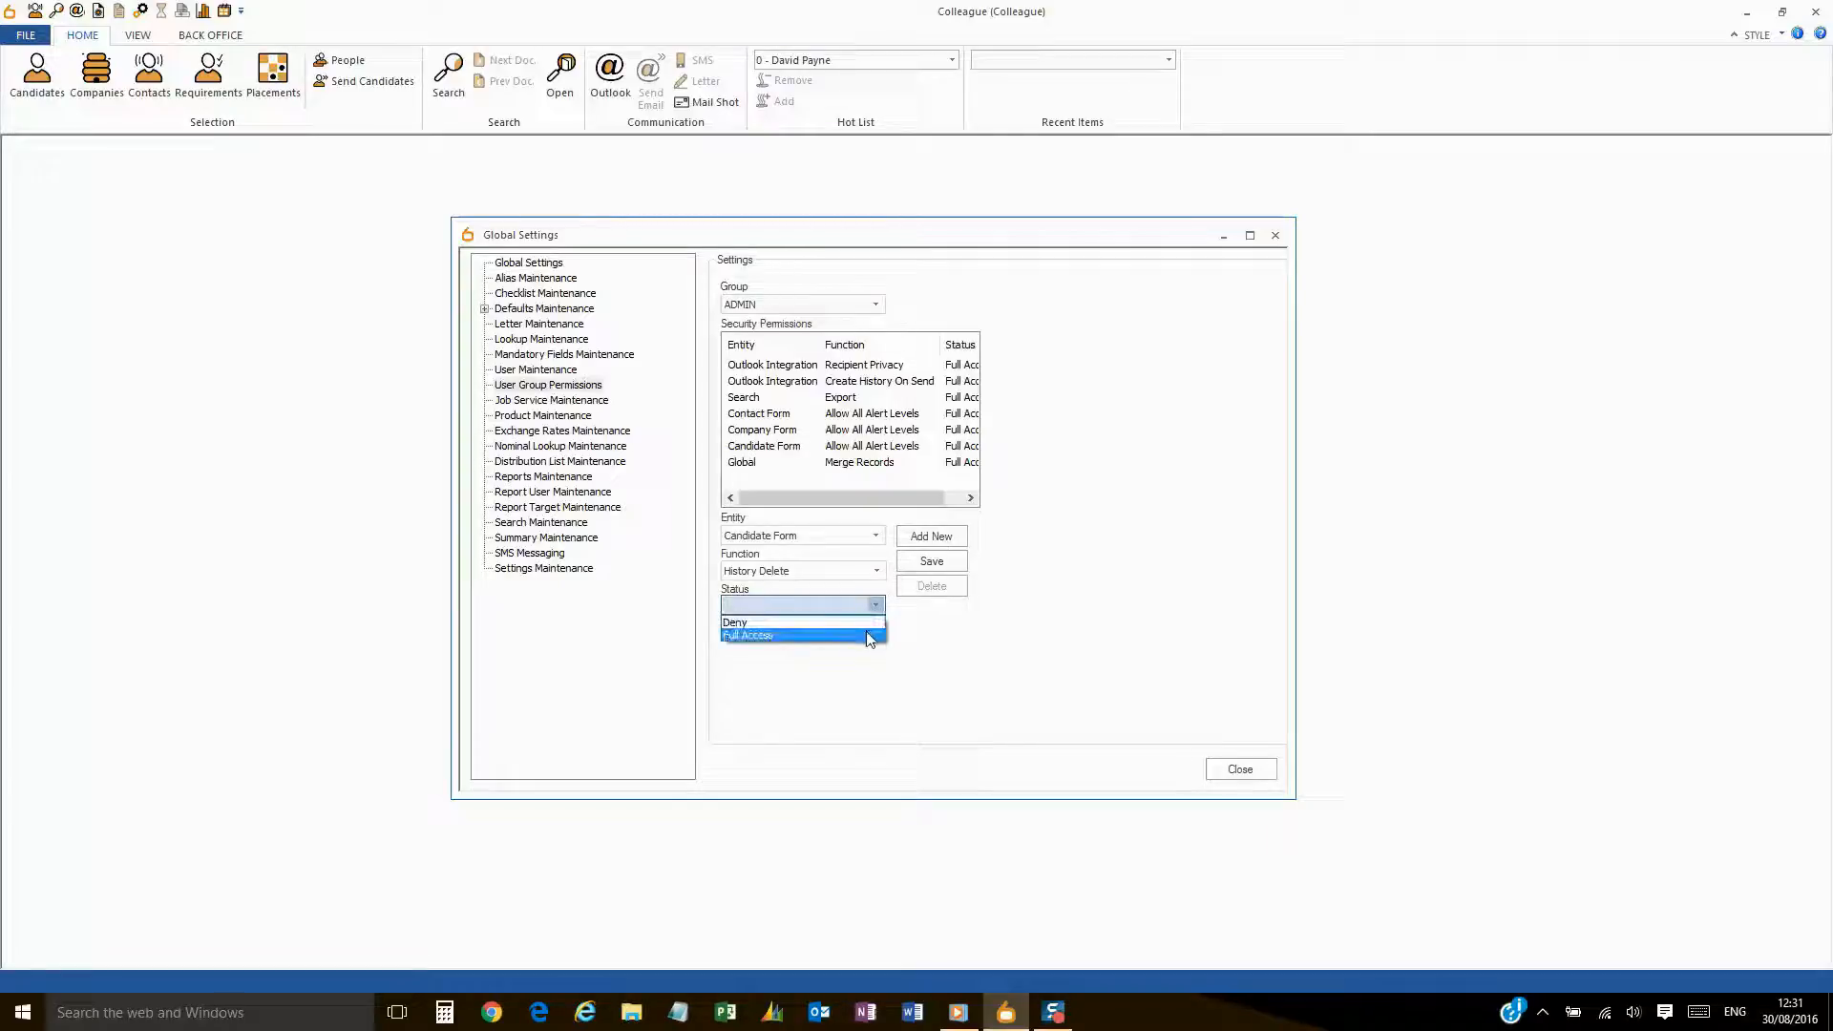
left_click(870, 635)
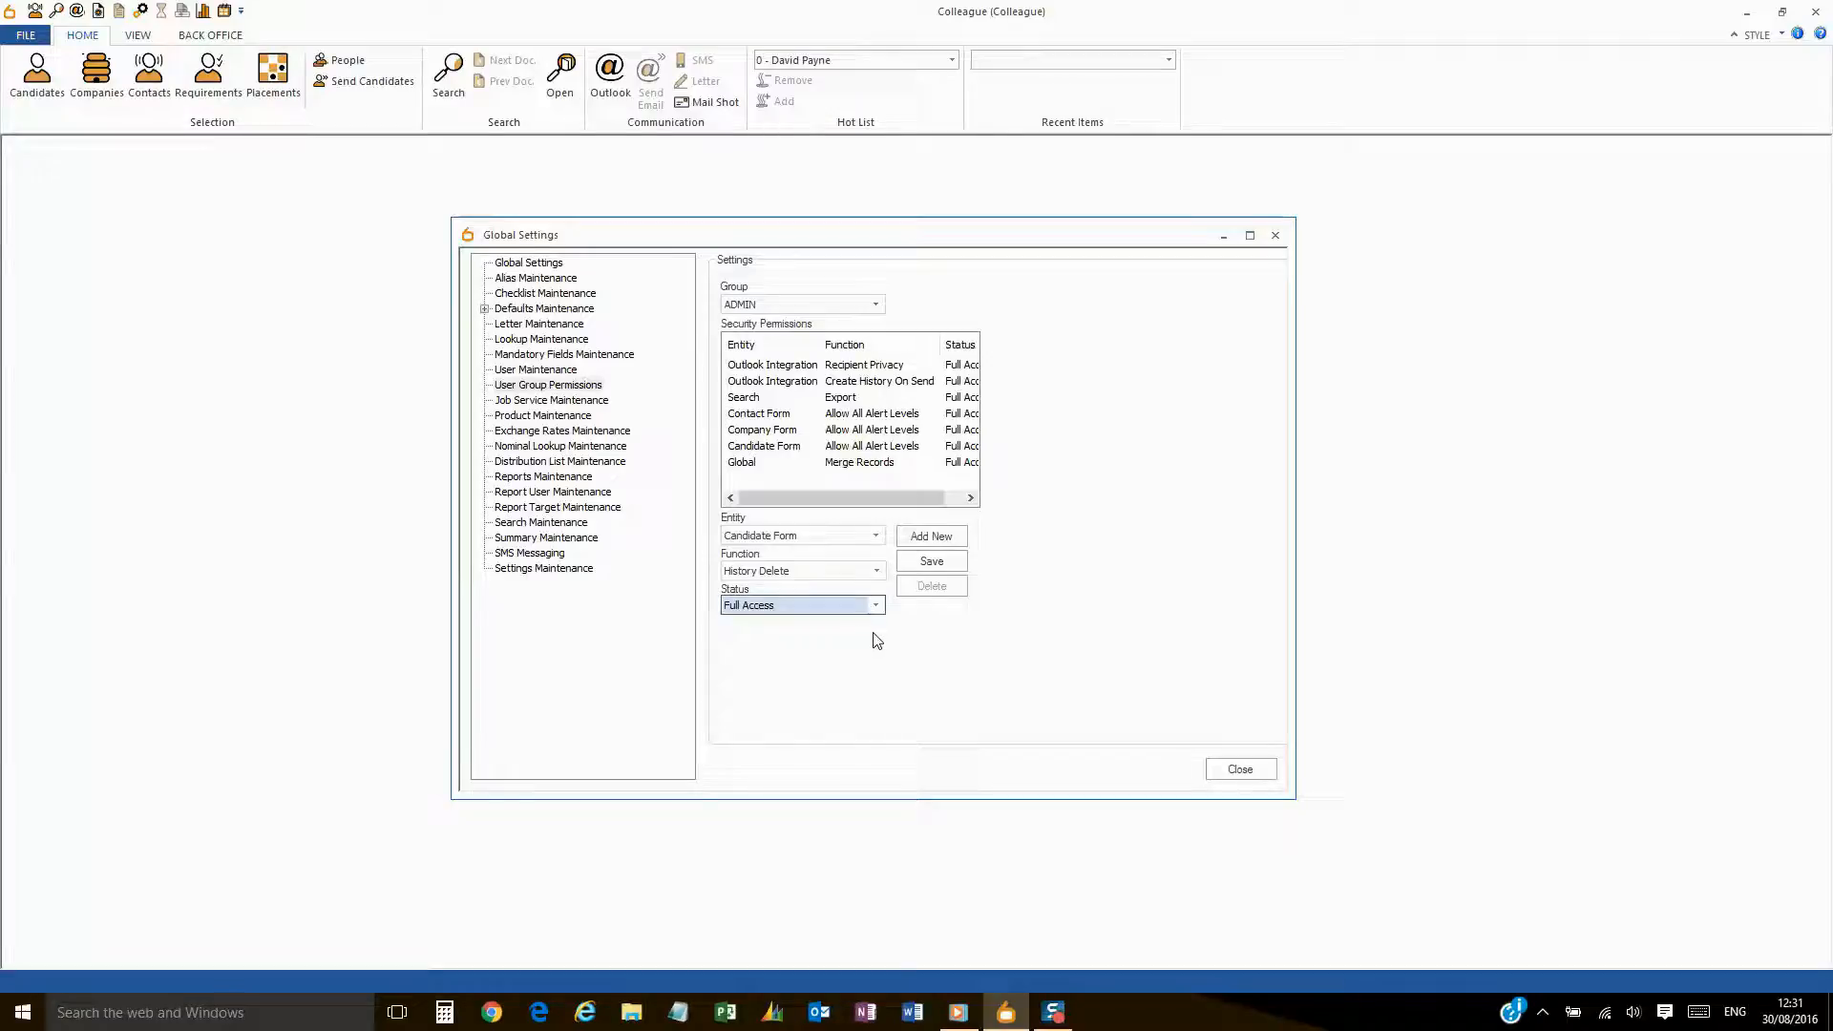
- Save the ADMIN permission and check History Delete now appears in its permissions list
left_click(957, 565)
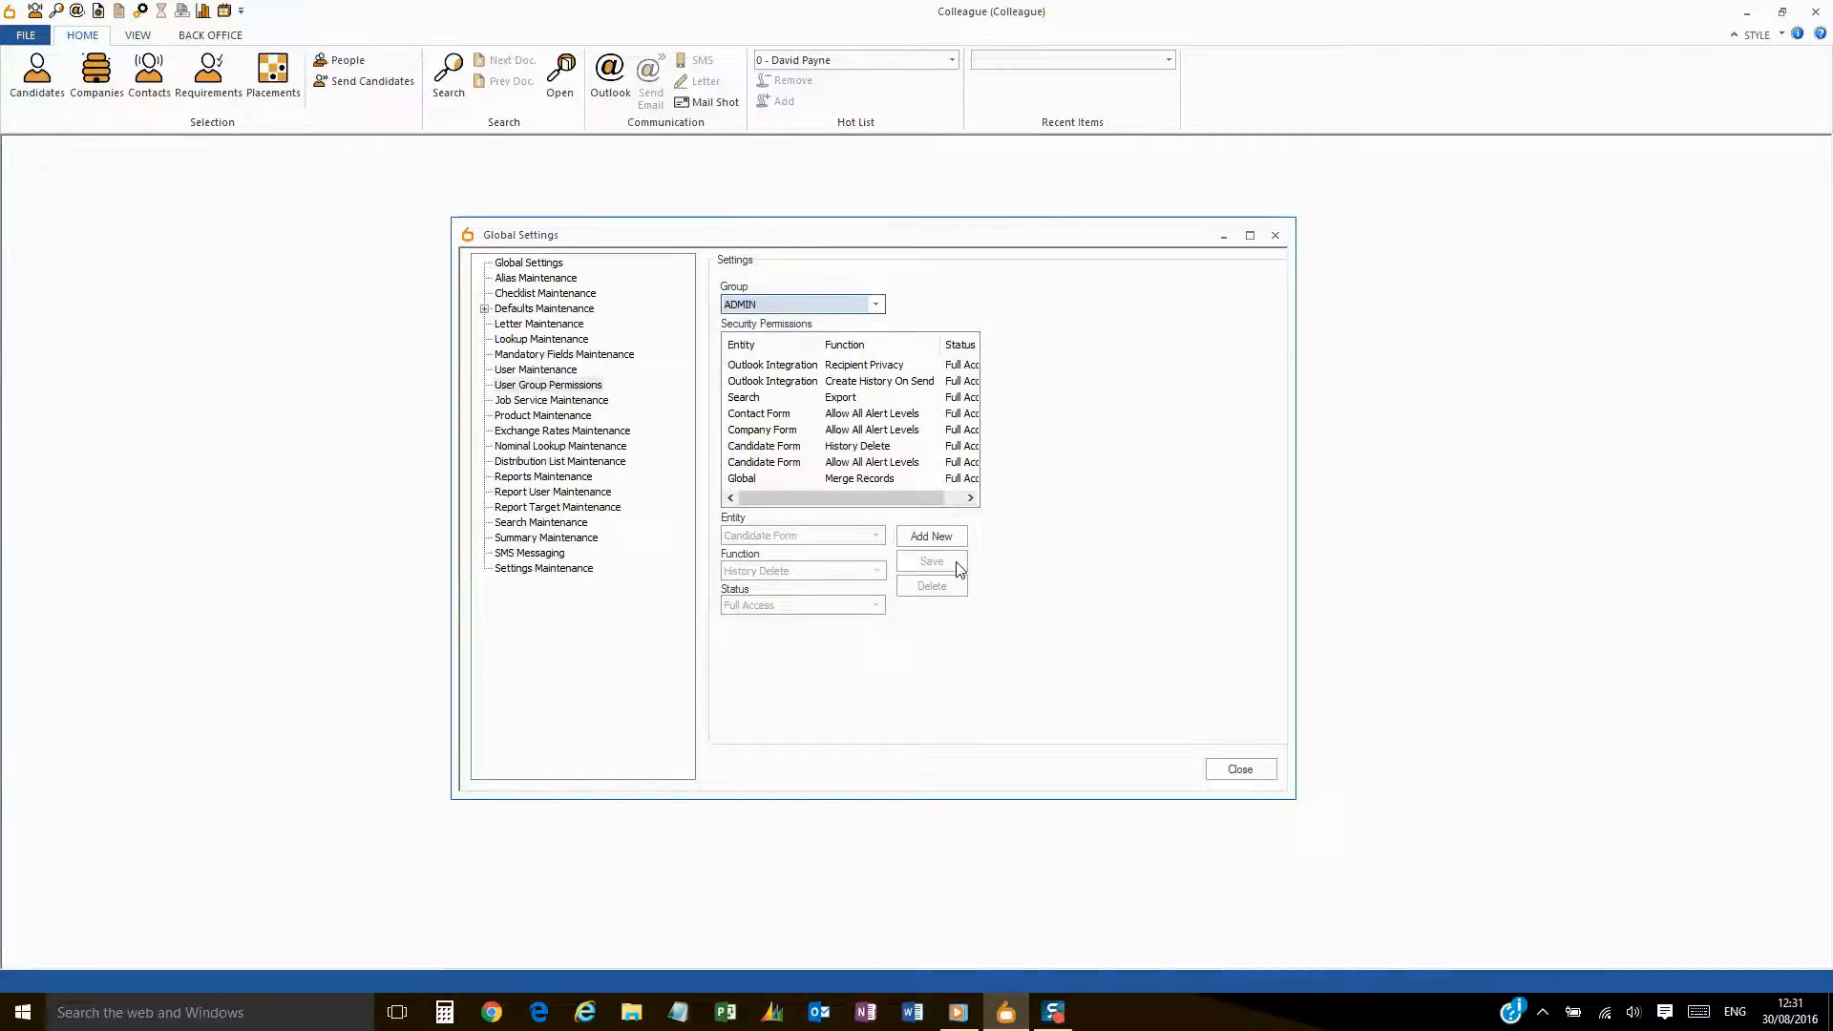
left_click(793, 448)
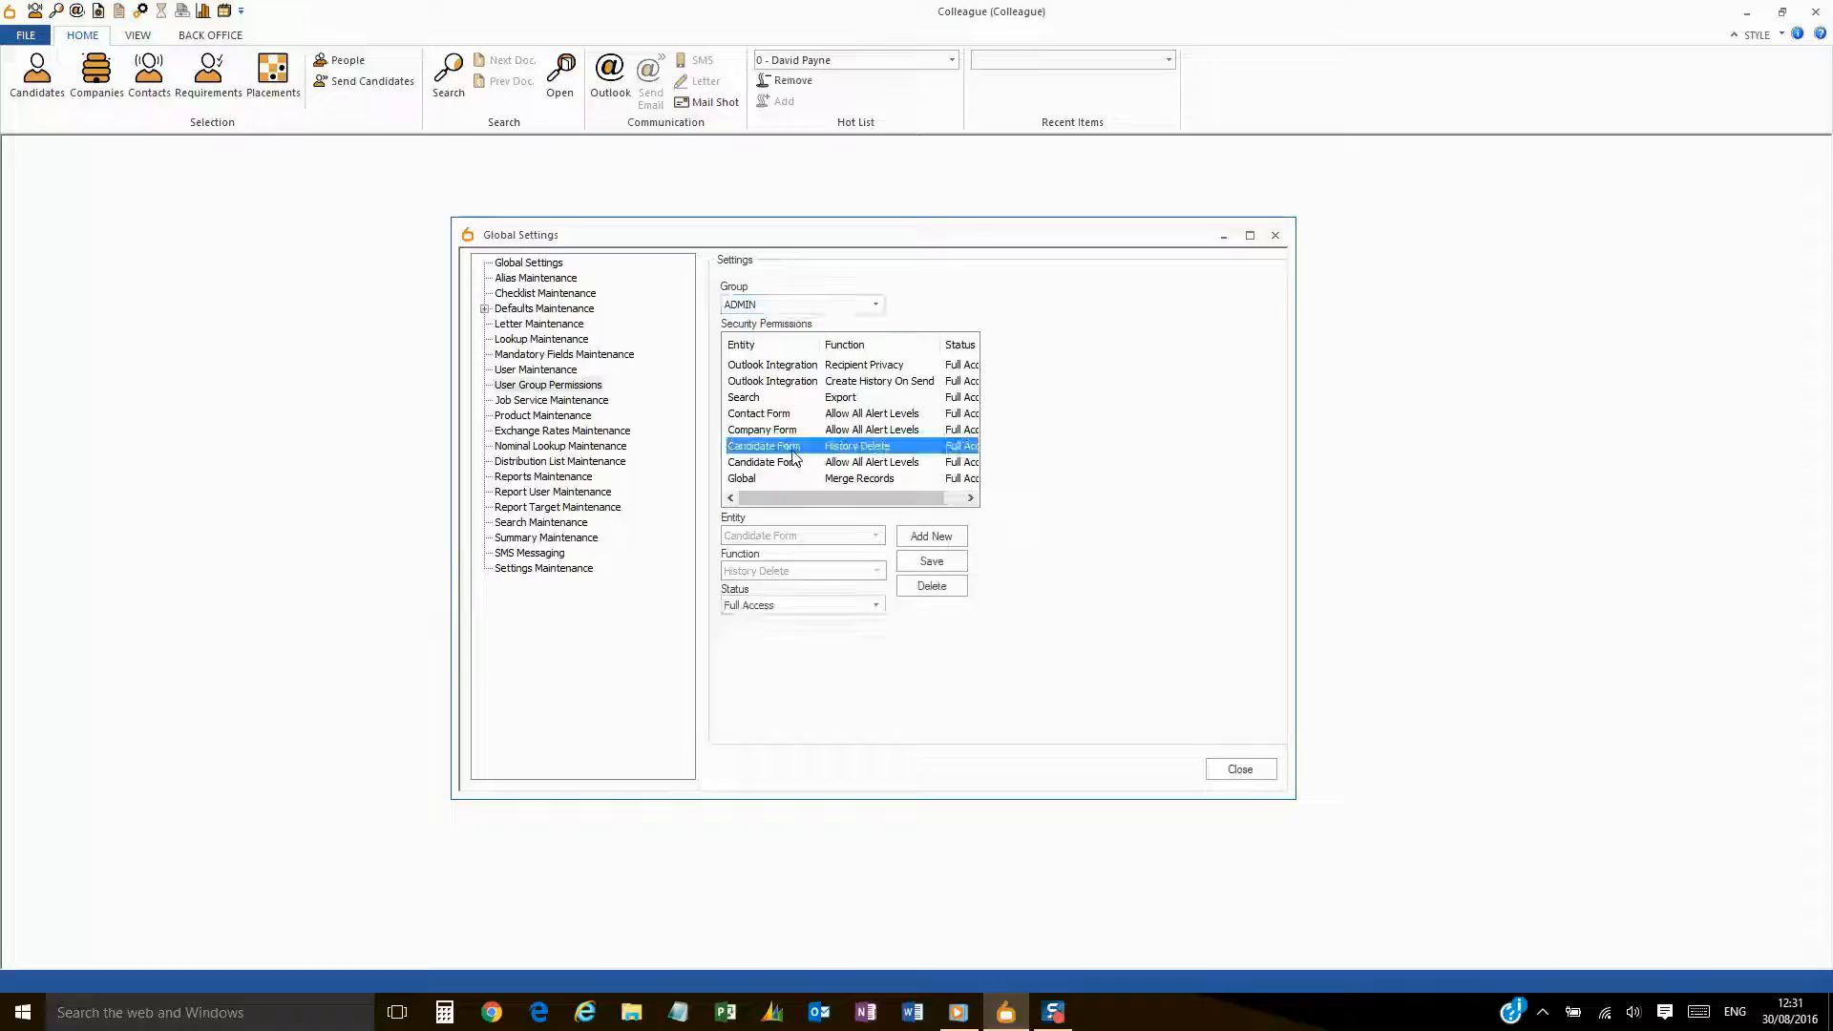
left_click(569, 371)
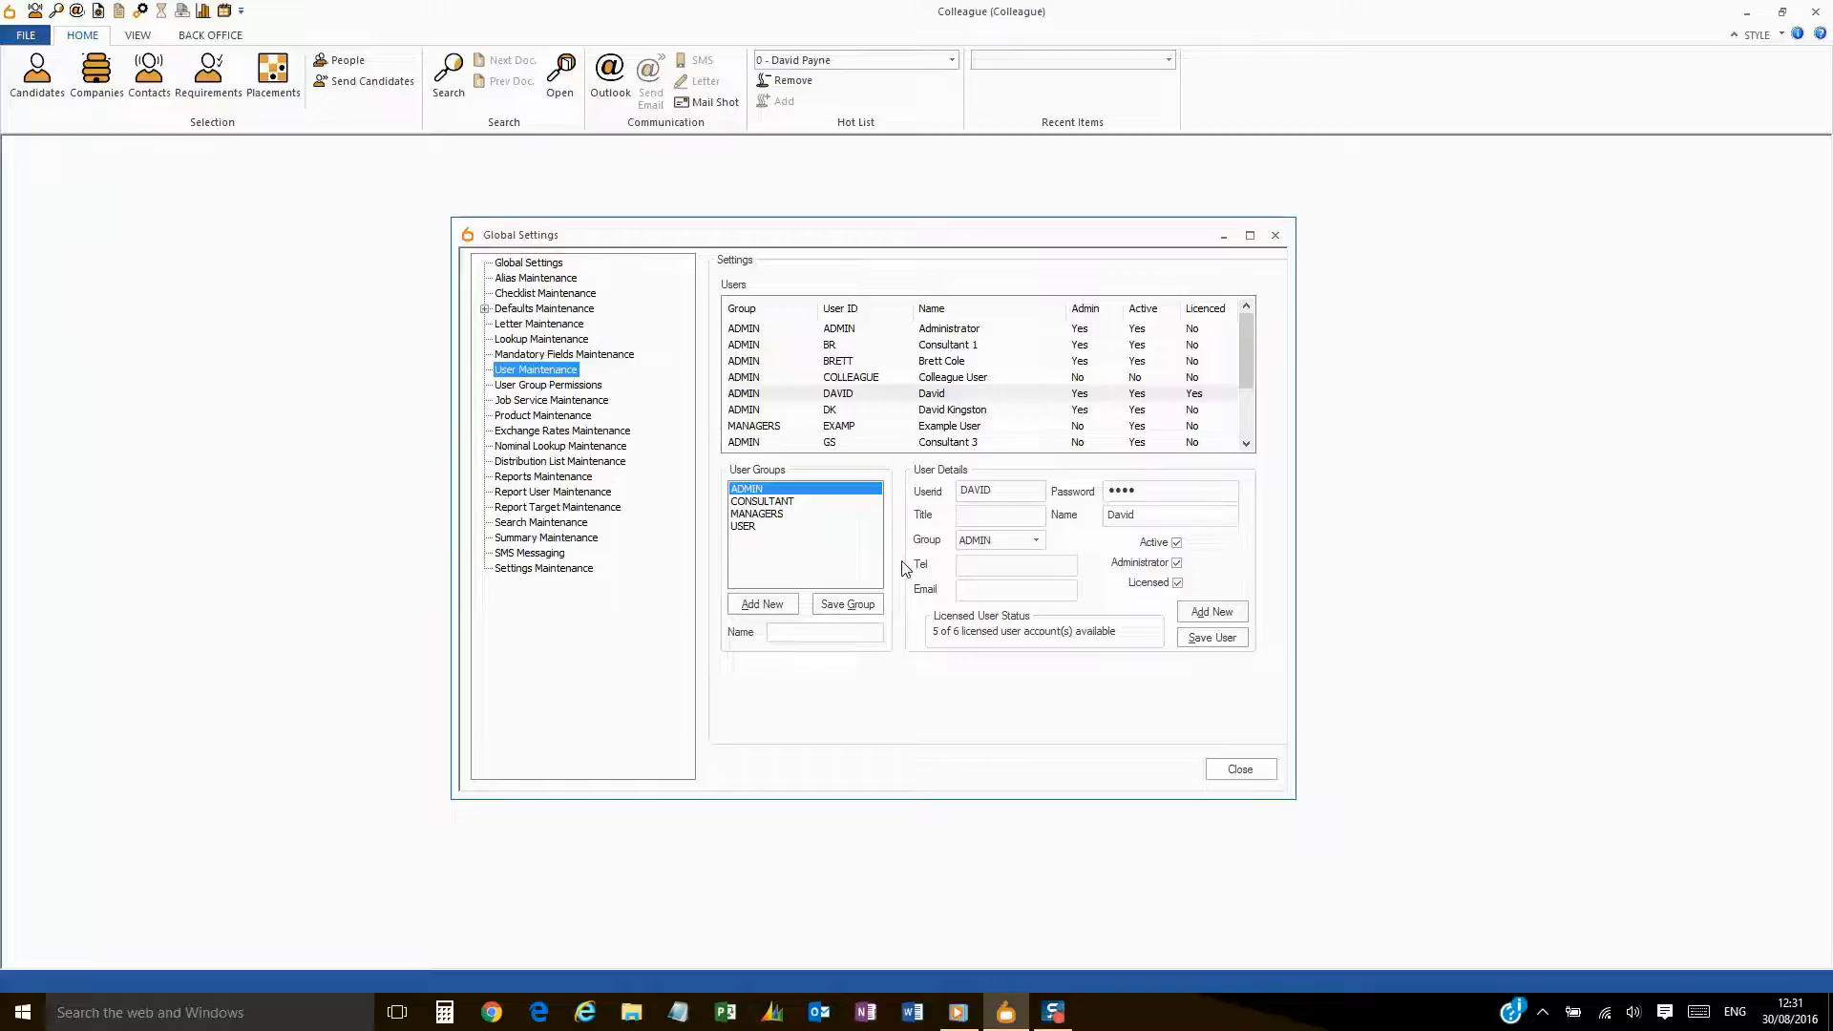
- Add a new user with a userid and password, in the ADMIN group with administrator rights
left_click(1207, 613)
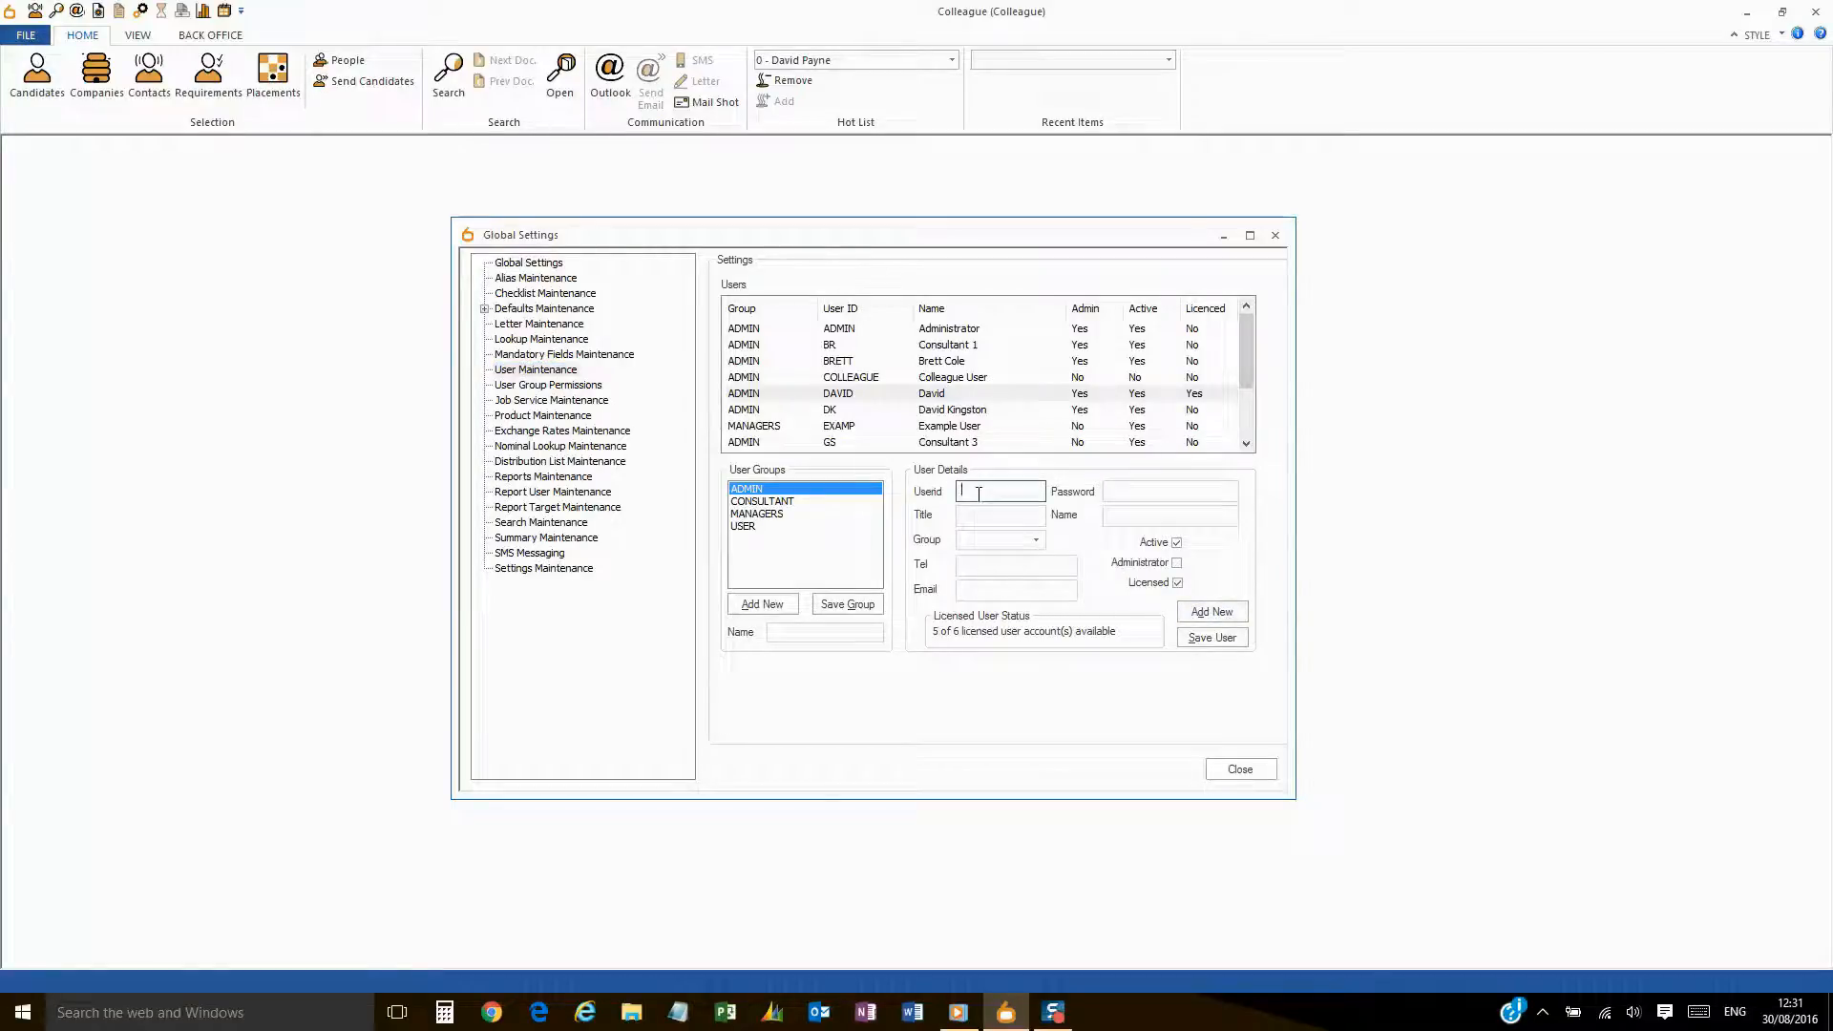
type("OWEN")
left_click(1114, 492)
type("***")
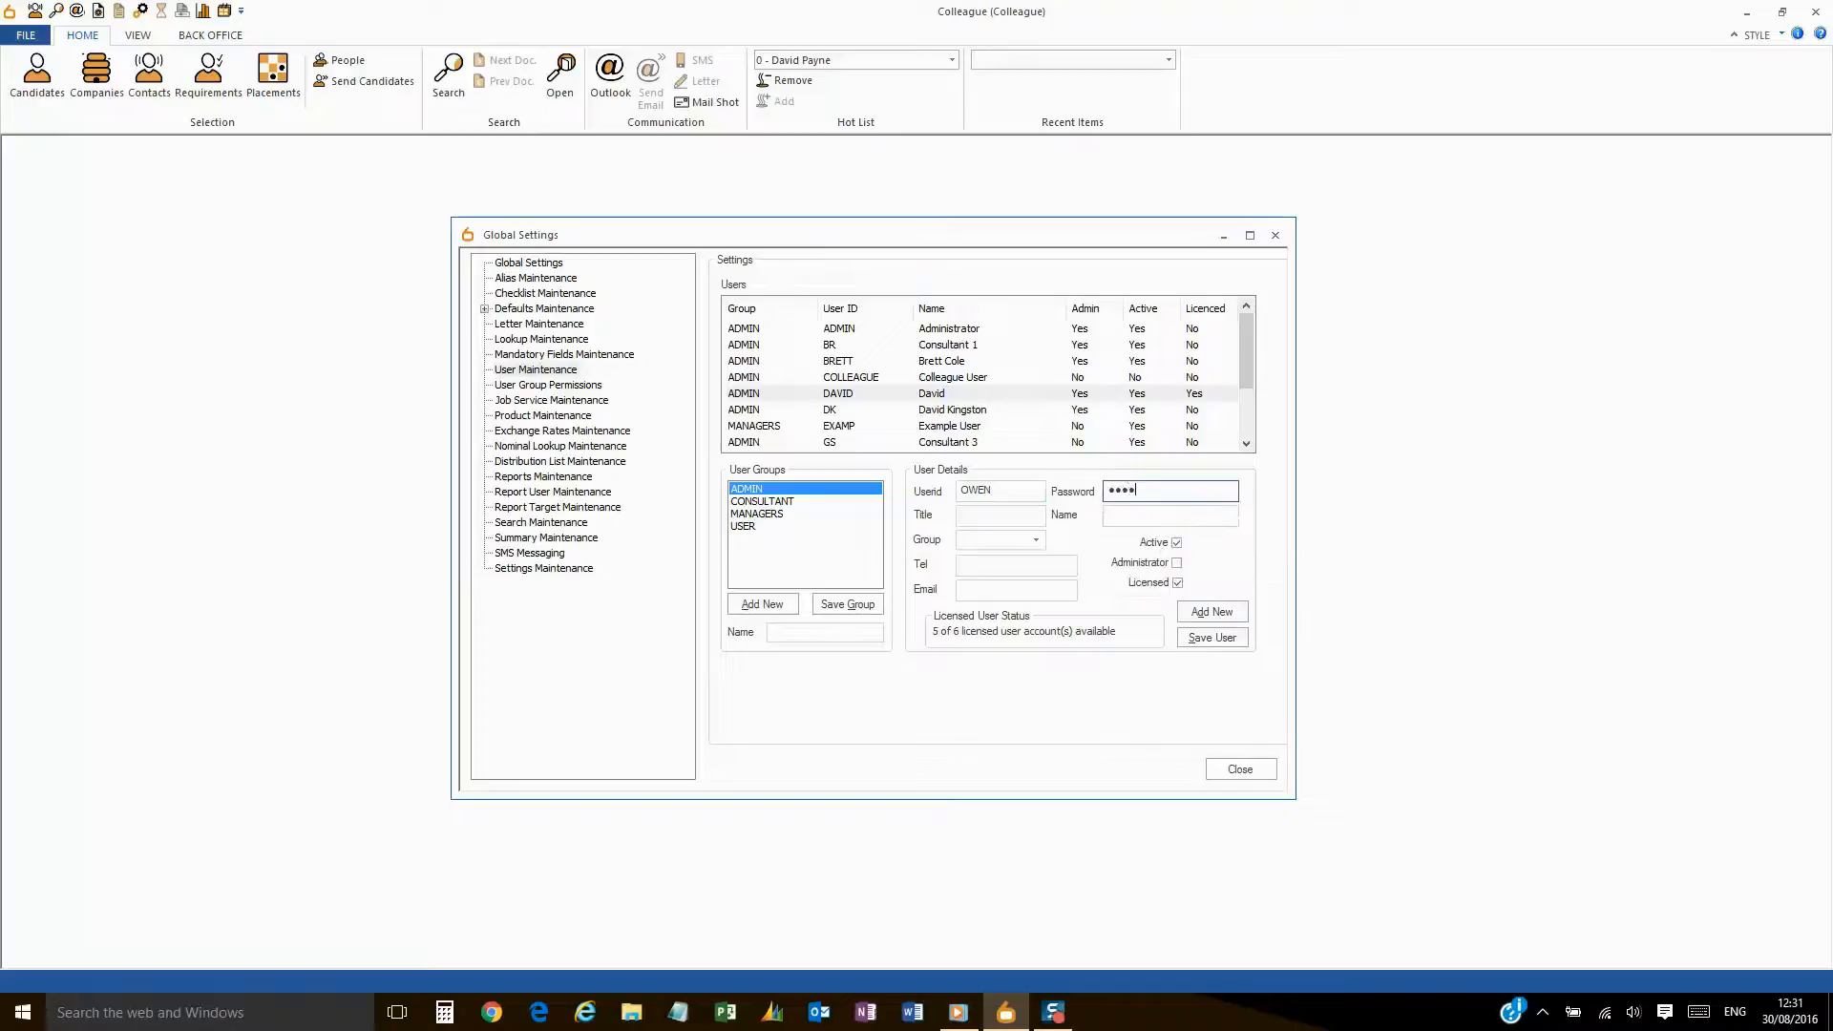
left_click(1038, 547)
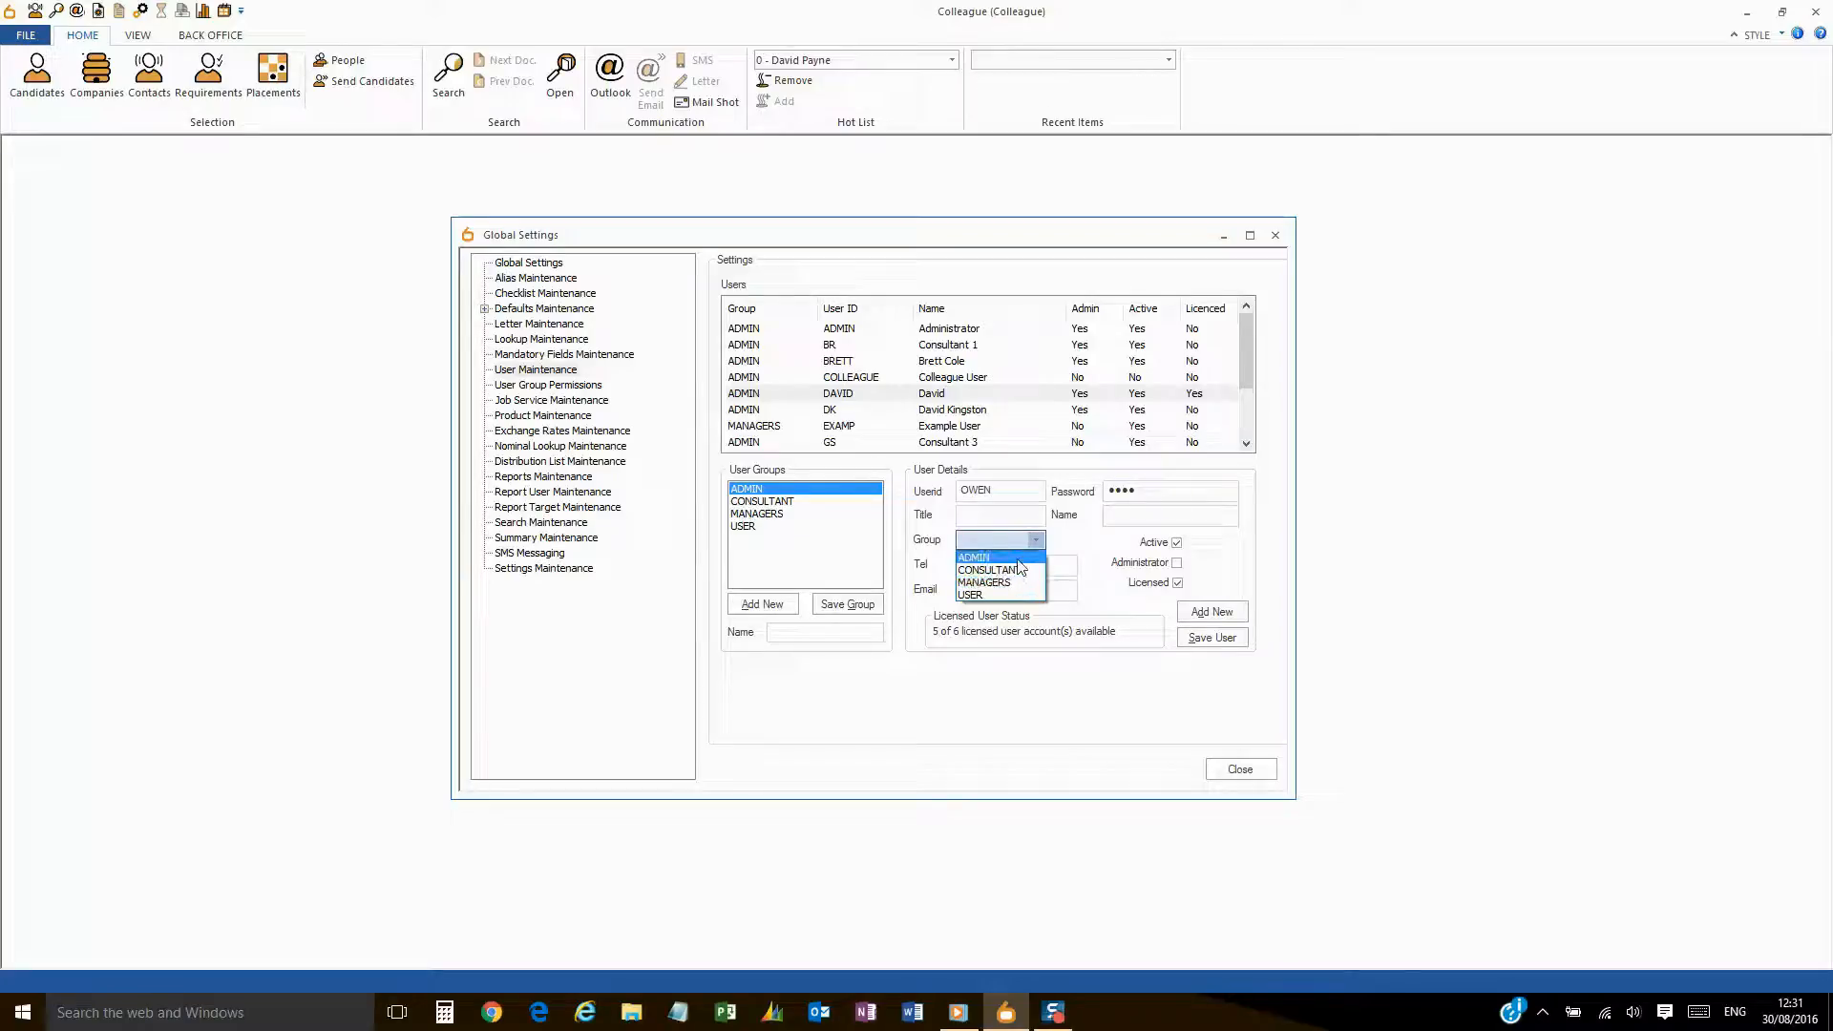
left_click(1018, 561)
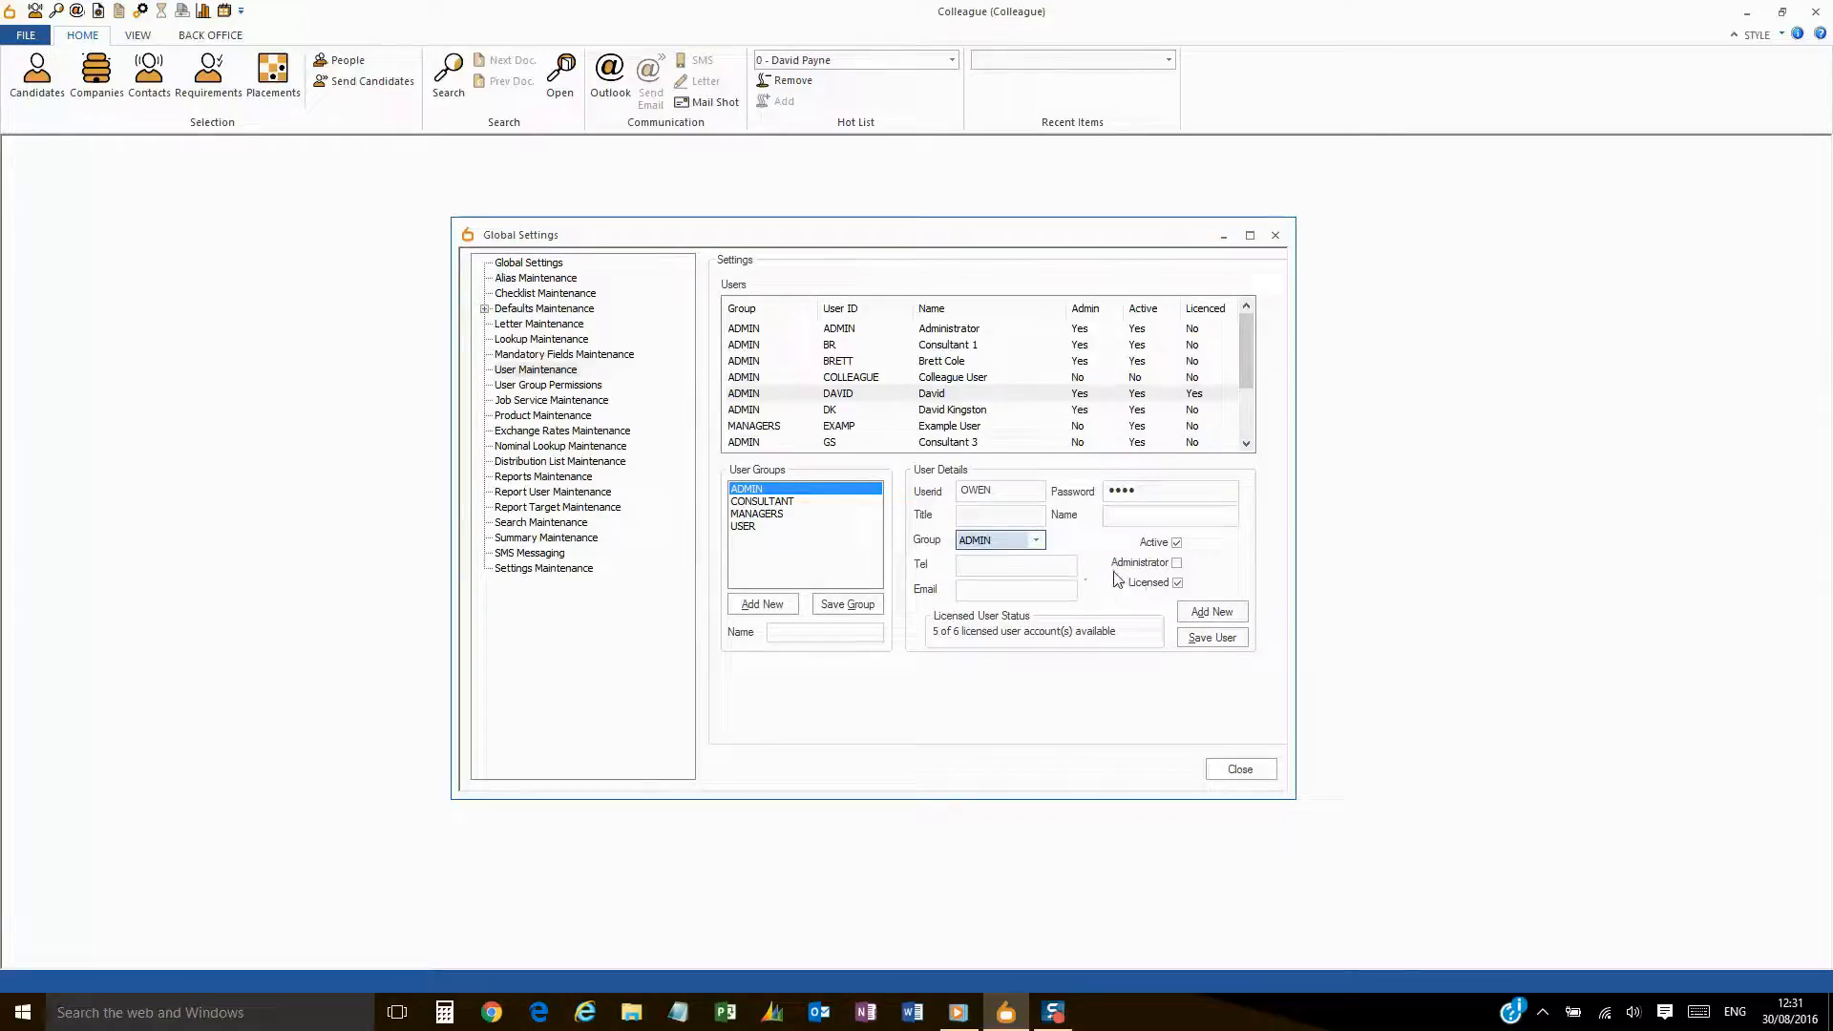
left_click(1176, 562)
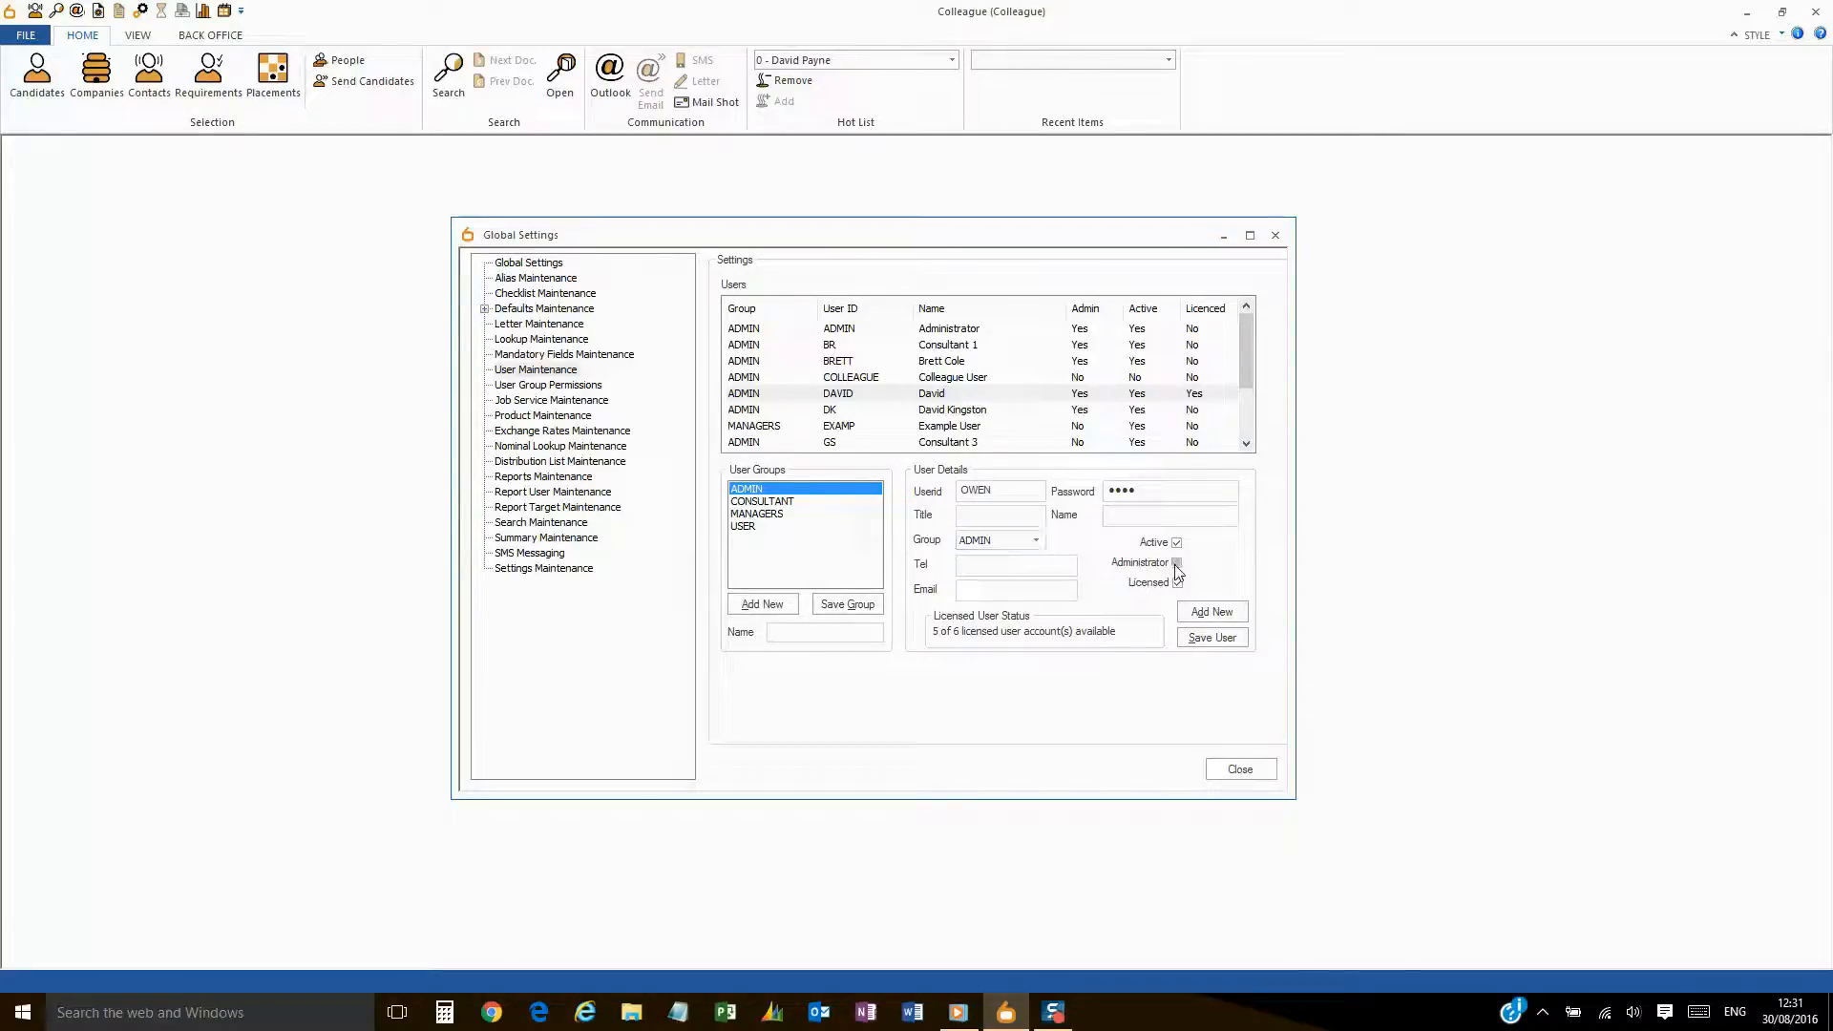
- Enter title Customer Support plus the user's full name, phone number and e-mail address
left_click(993, 517)
type("Customer Support")
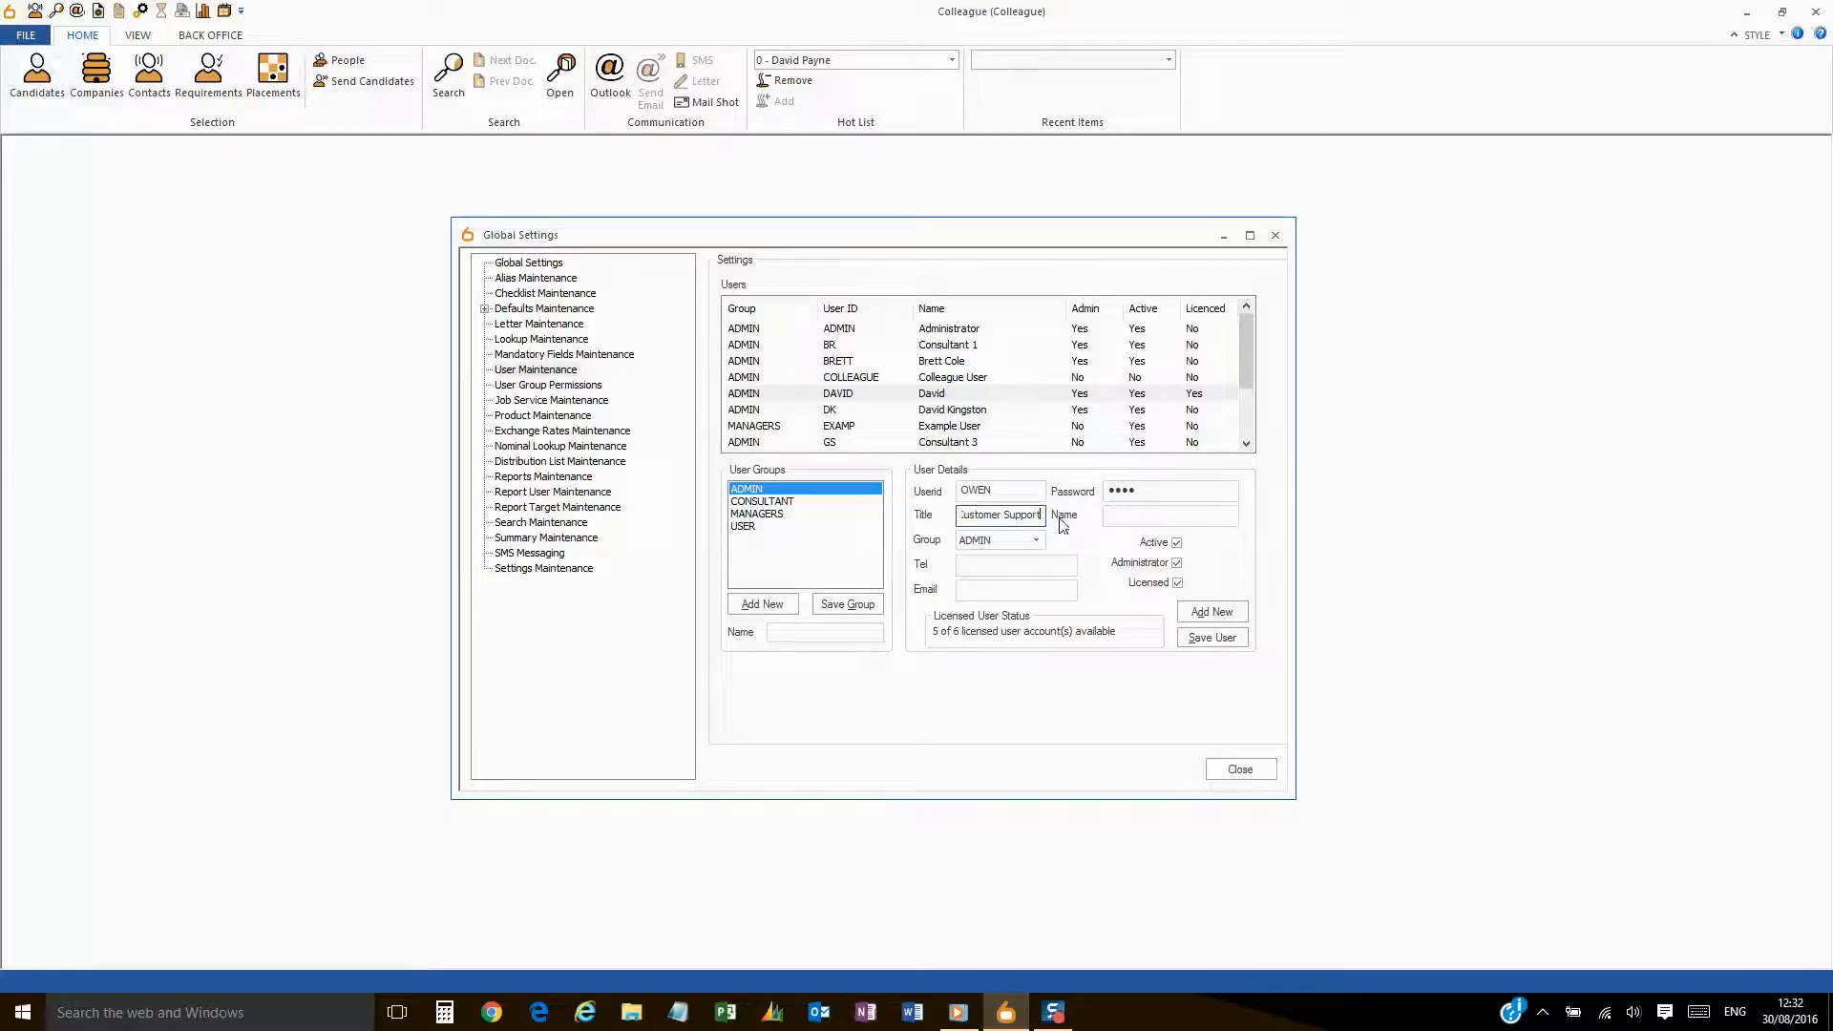
left_click(1120, 515)
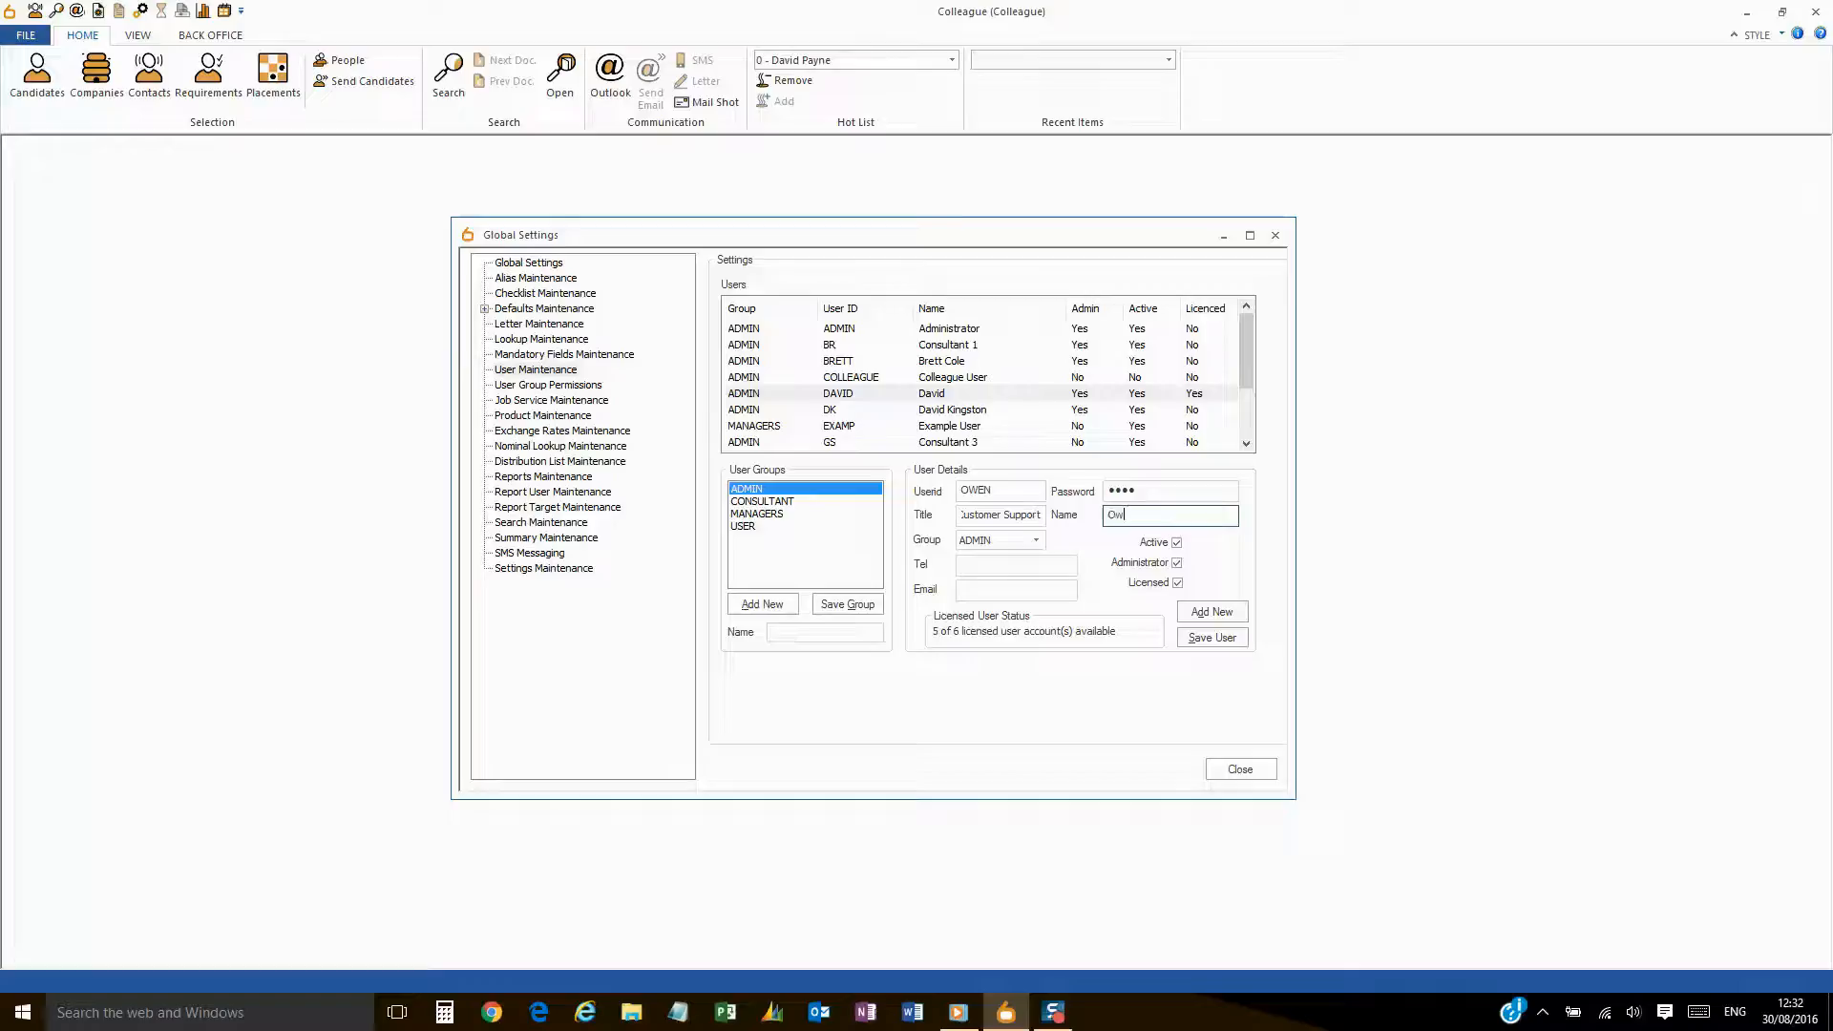
left_click(1064, 564)
left_click(1042, 584)
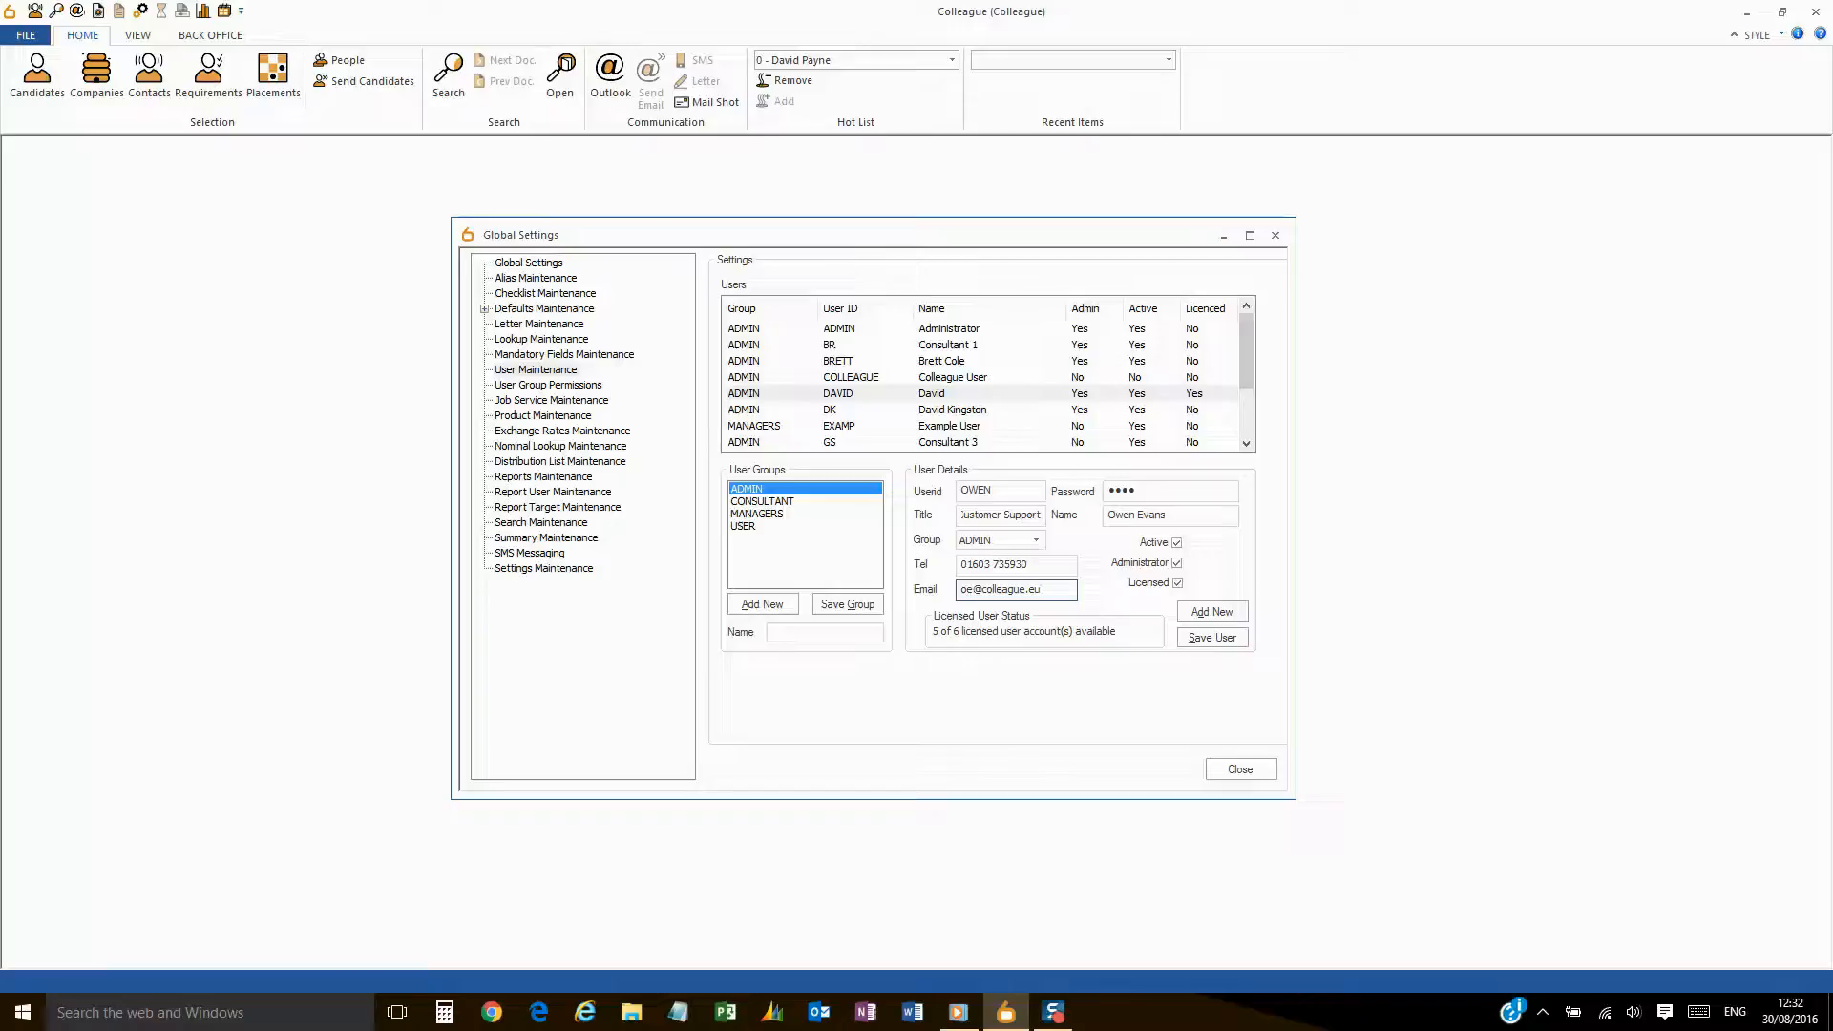
- Save the new Customer Support user and check its licensed administrator entry in the Users list
left_click(1228, 648)
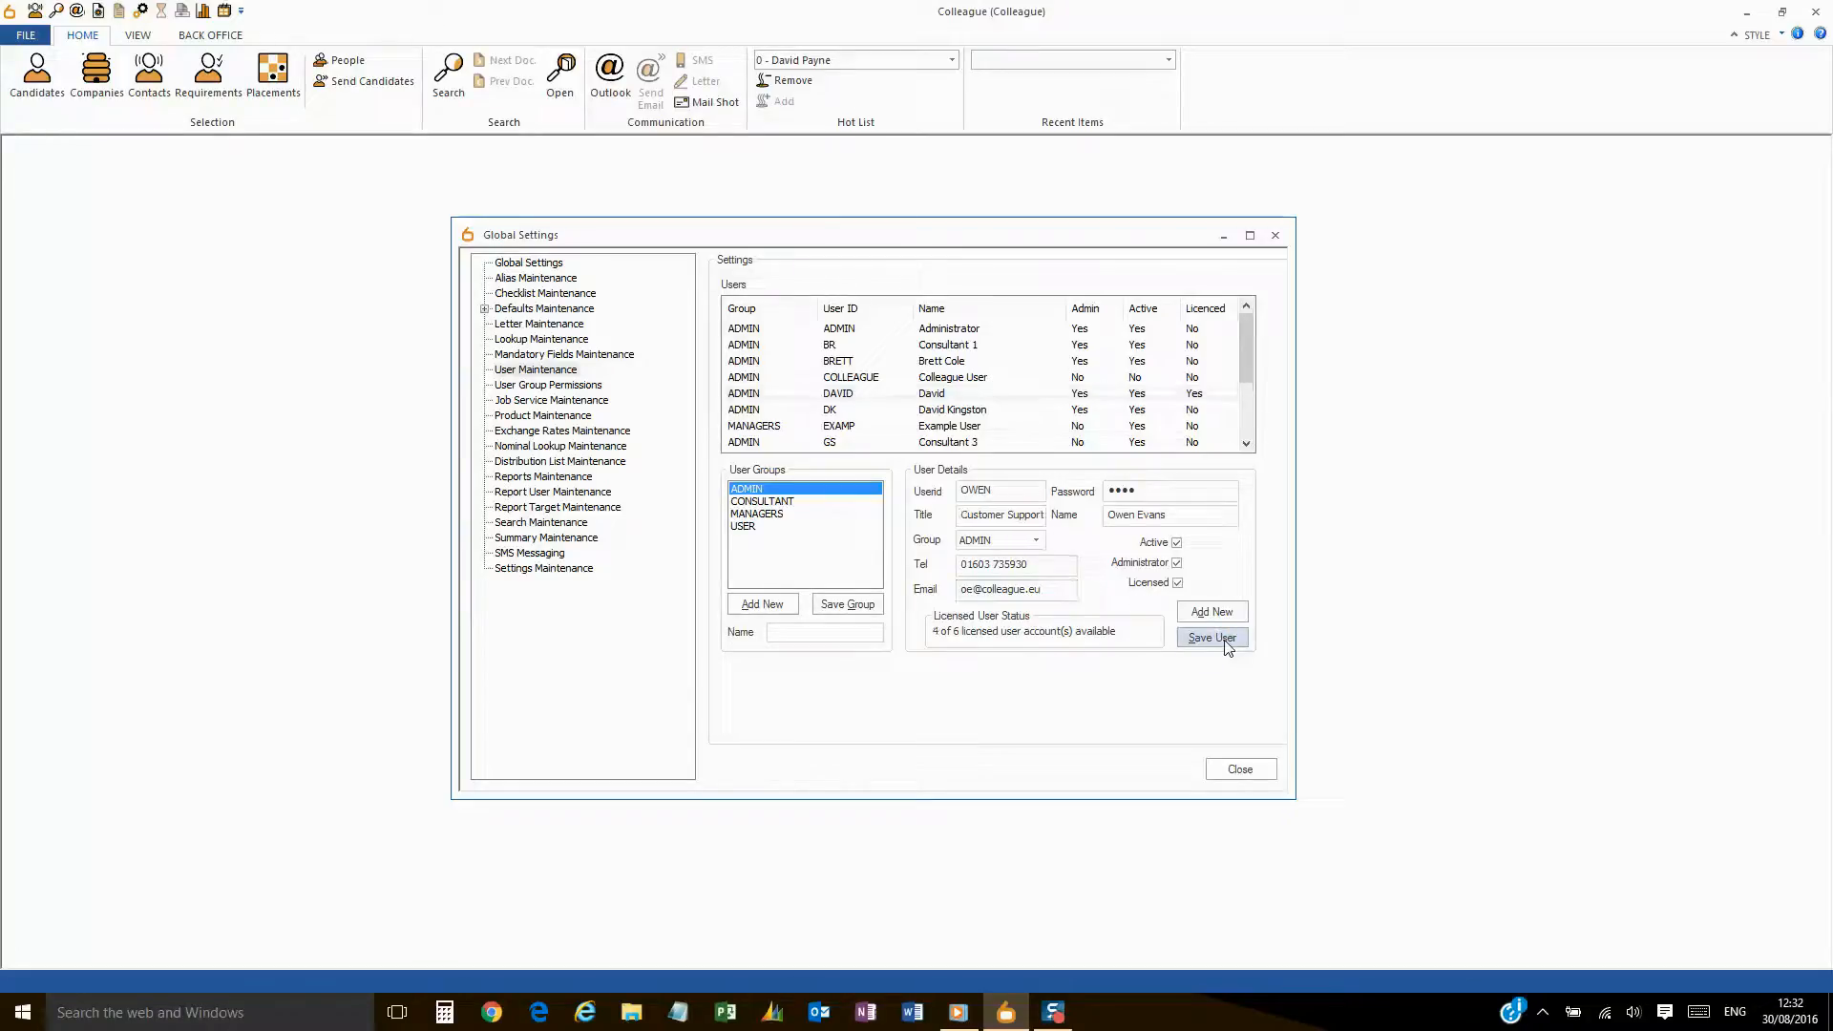
left_click_drag(1249, 362, 1240, 420)
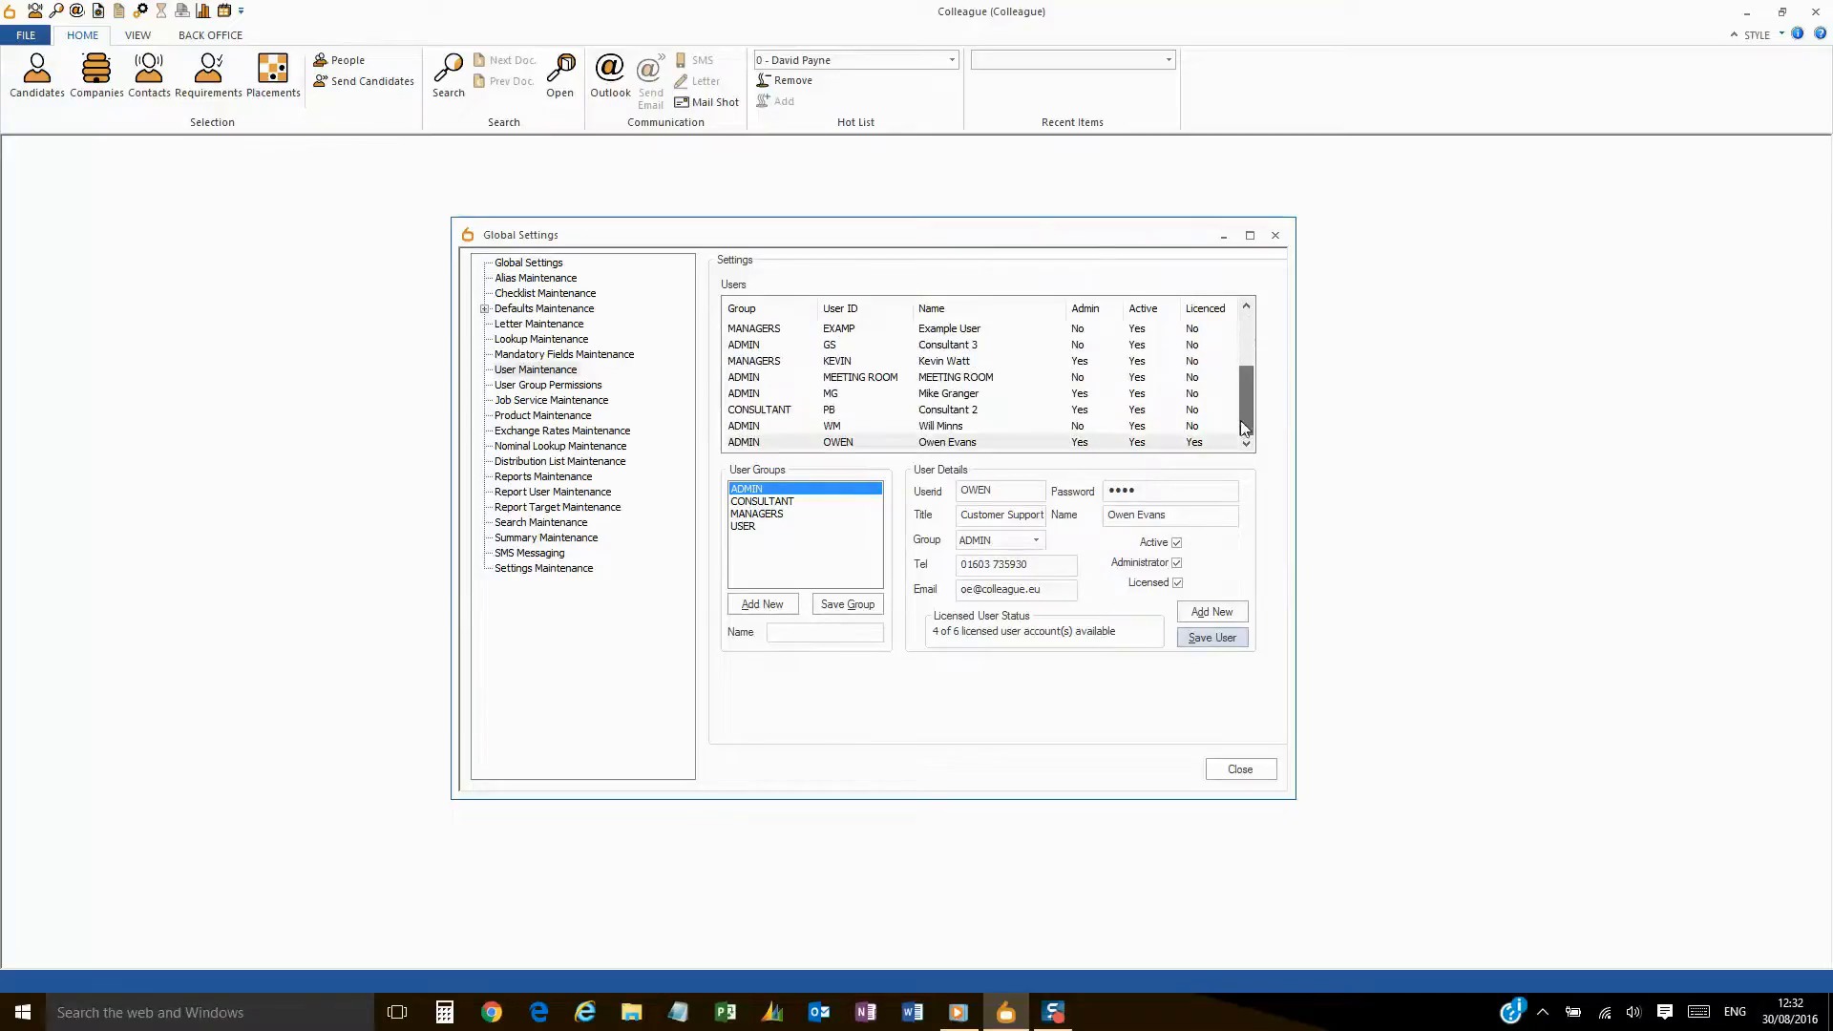
left_click(1116, 444)
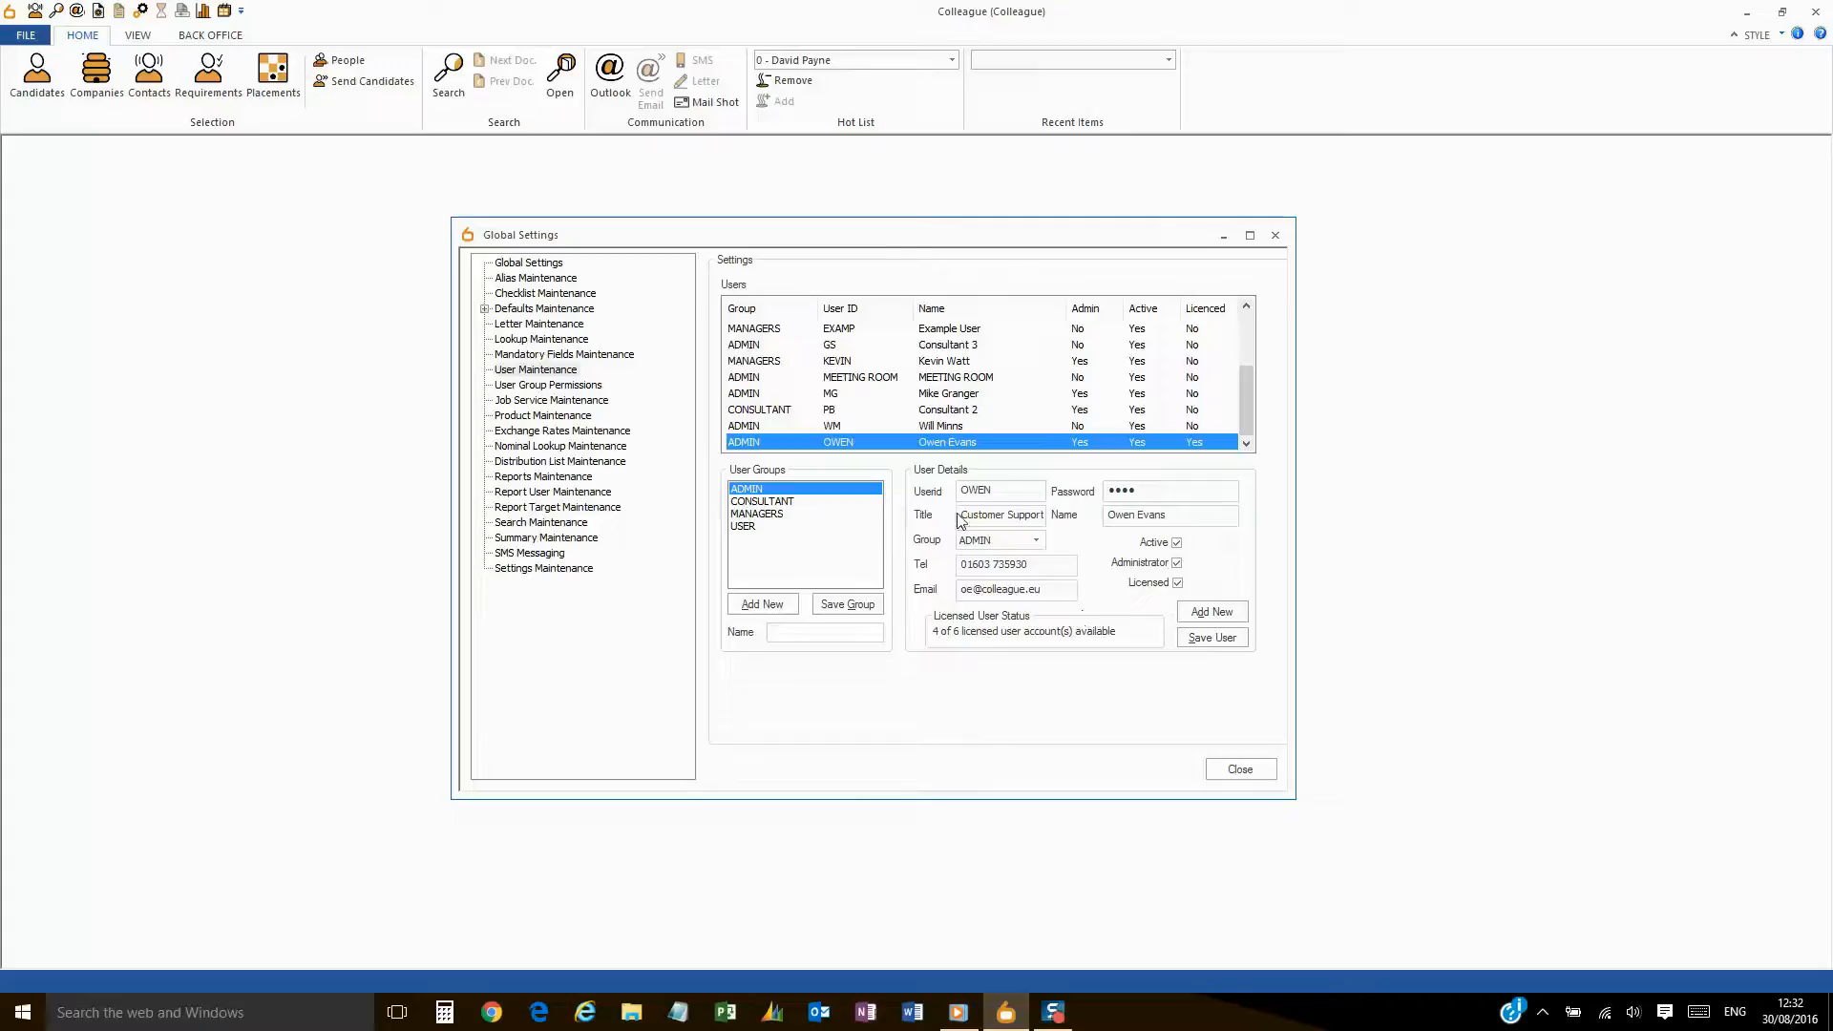
left_click(549, 265)
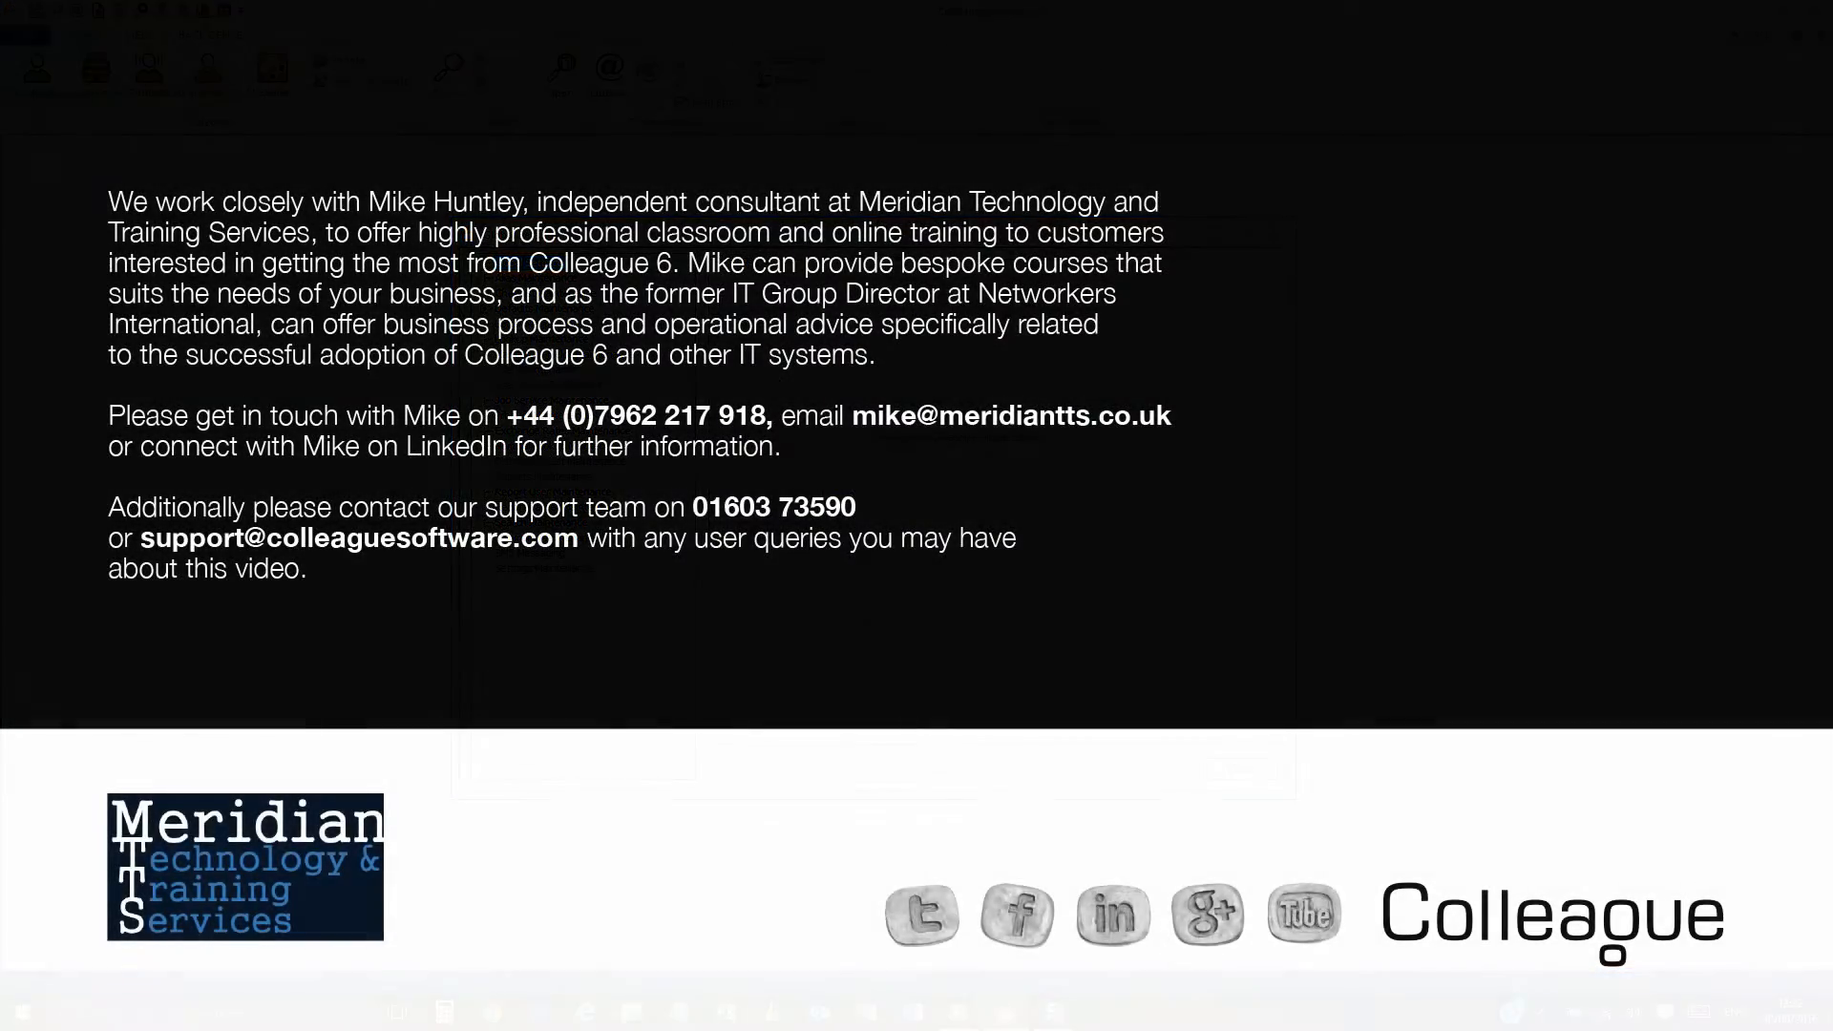